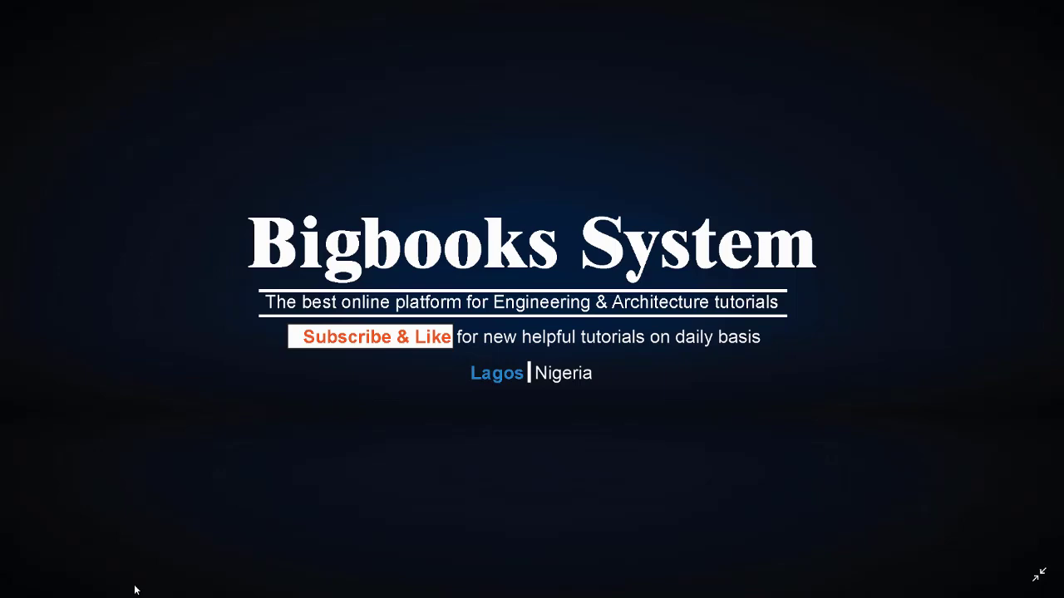
Open the Windows Start menu from the Bigbooks System intro slide.
{"action": "key", "text": "super"}
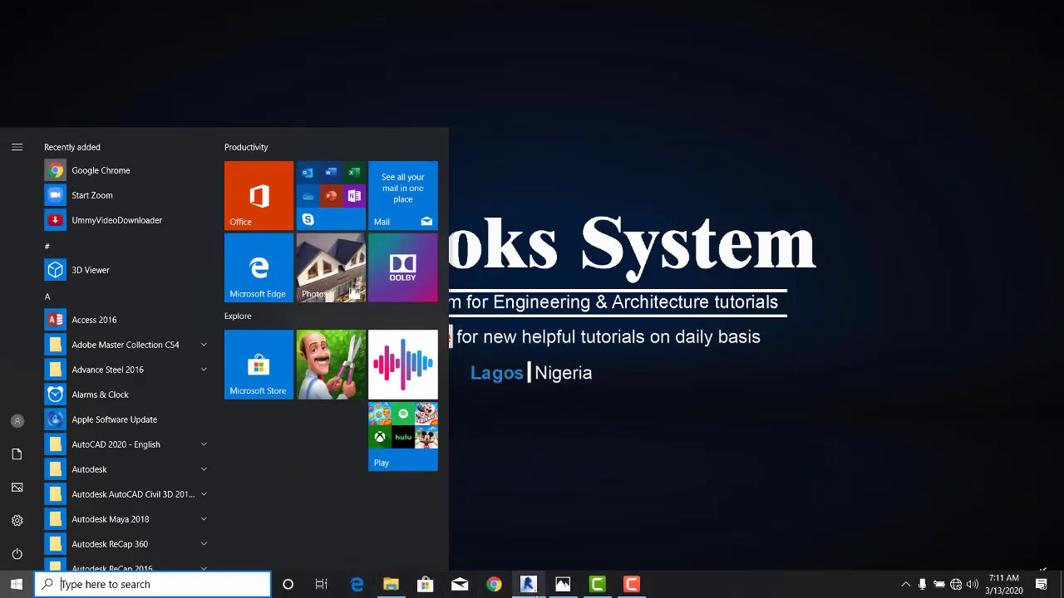
Switch to Revit and open the {3D} view, checking 3D View 1 before returning to {3D}.
{"action": "left_click", "coordinate": [535, 587]}
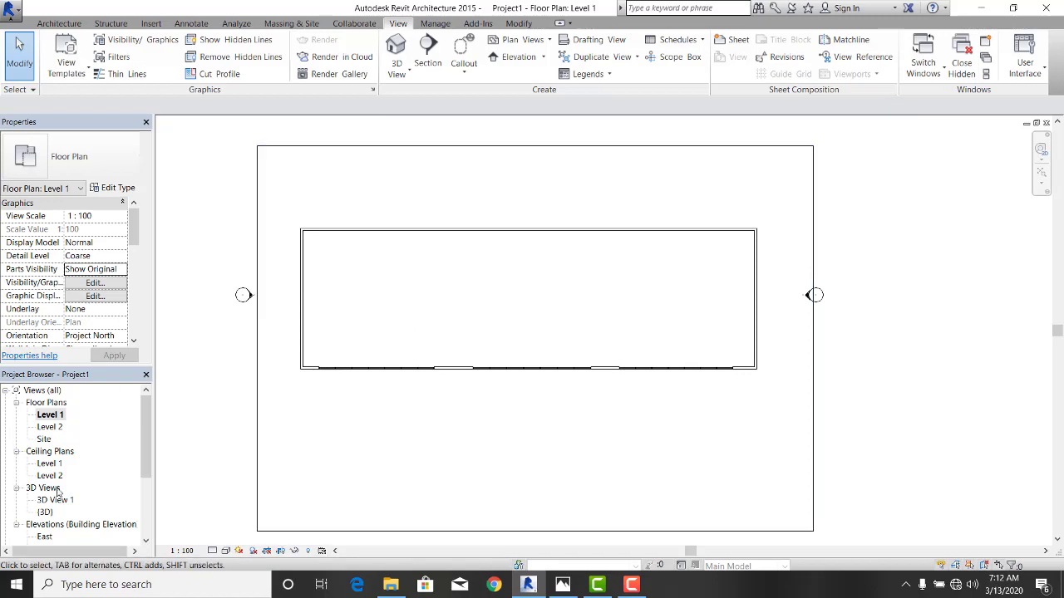
{"action": "left_click", "coordinate": [46, 512]}
{"action": "double_click", "coordinate": [45, 512]}
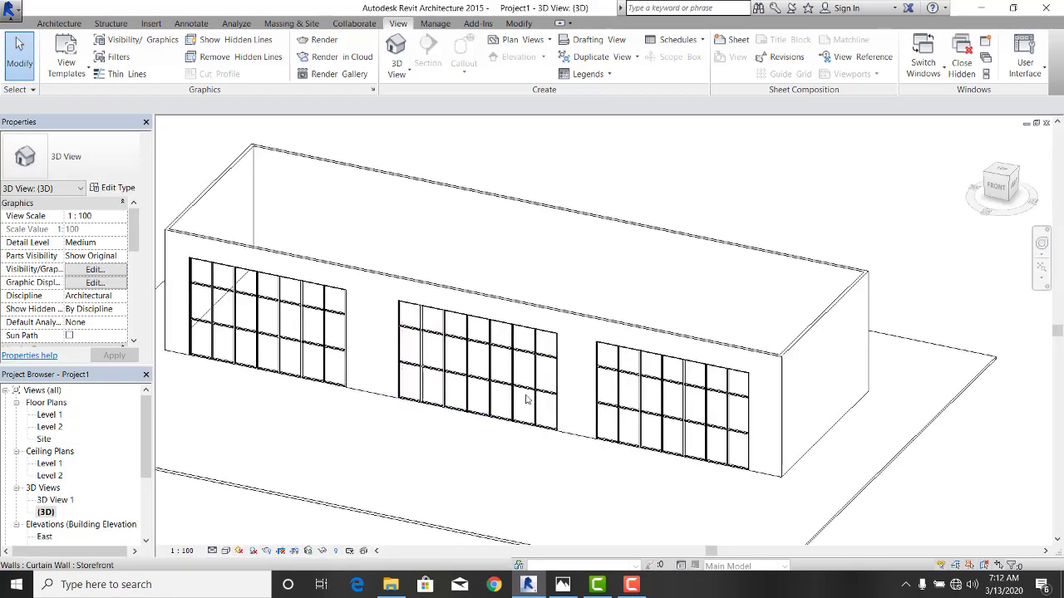
{"action": "scroll", "coordinate": [543, 401], "scroll_direction": "up", "scroll_amount": 5}
{"action": "scroll", "coordinate": [546, 392], "scroll_direction": "down", "scroll_amount": 4}
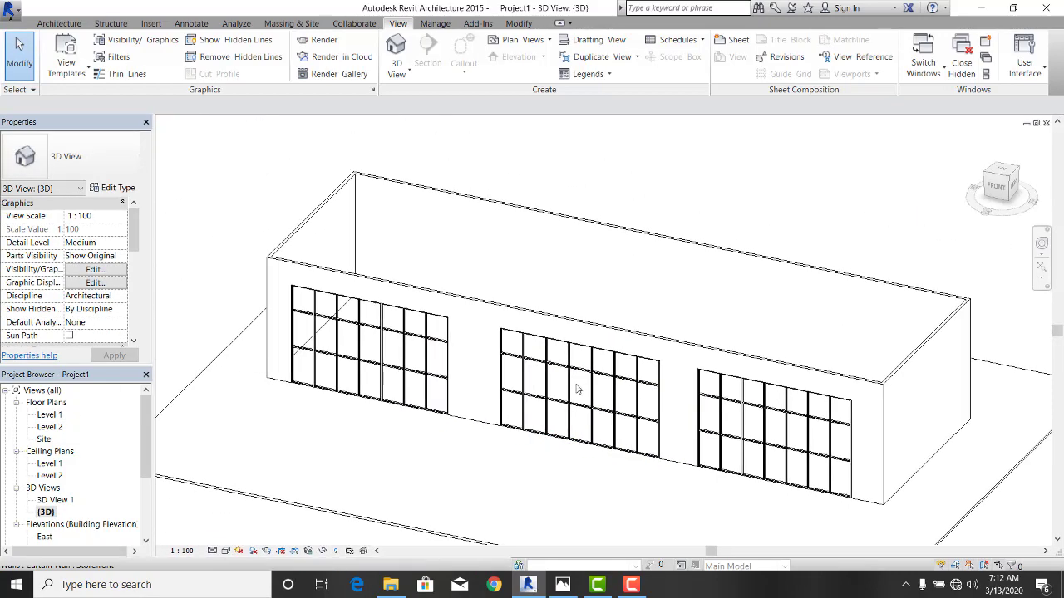
{"action": "double_click", "coordinate": [60, 501]}
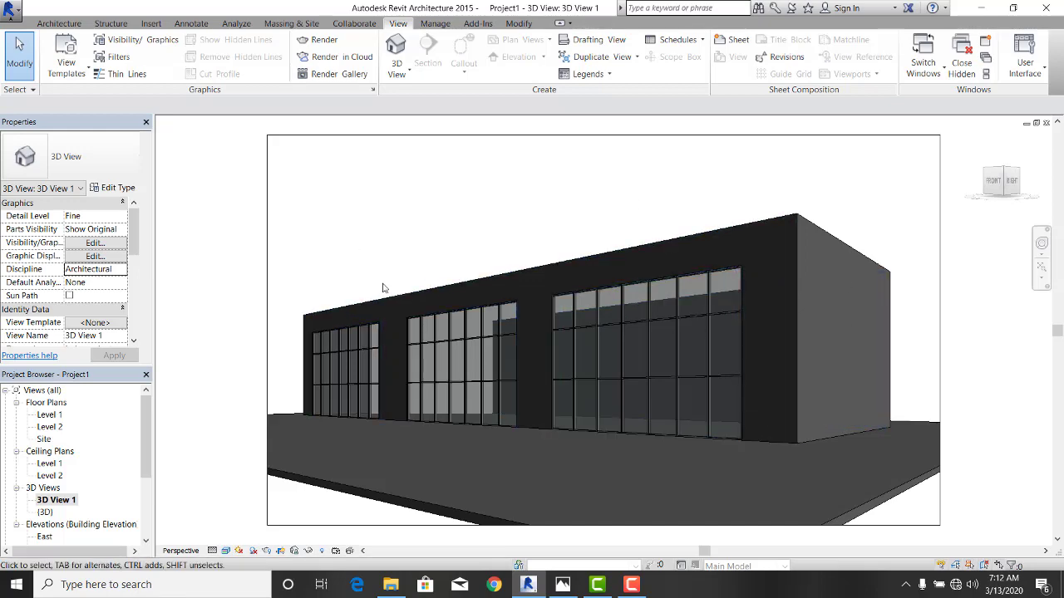
{"action": "double_click", "coordinate": [45, 512]}
{"action": "scroll", "coordinate": [371, 257], "scroll_direction": "down", "scroll_amount": 2}
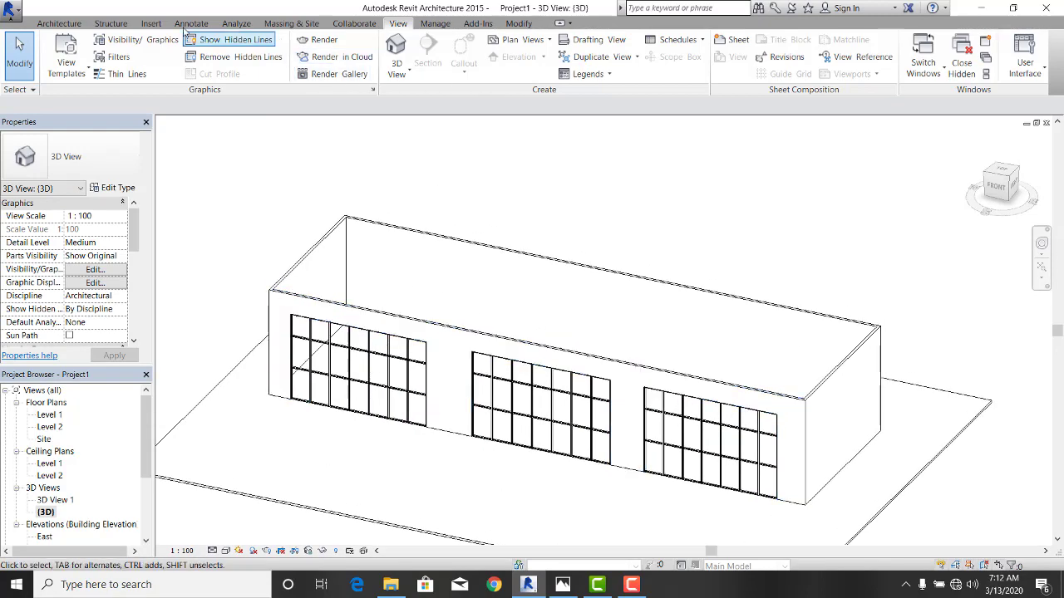
Create a Roof by Extrusion on the front wall plane, referenced to Level 2 at 0.0 offset.
{"action": "left_click", "coordinate": [66, 24]}
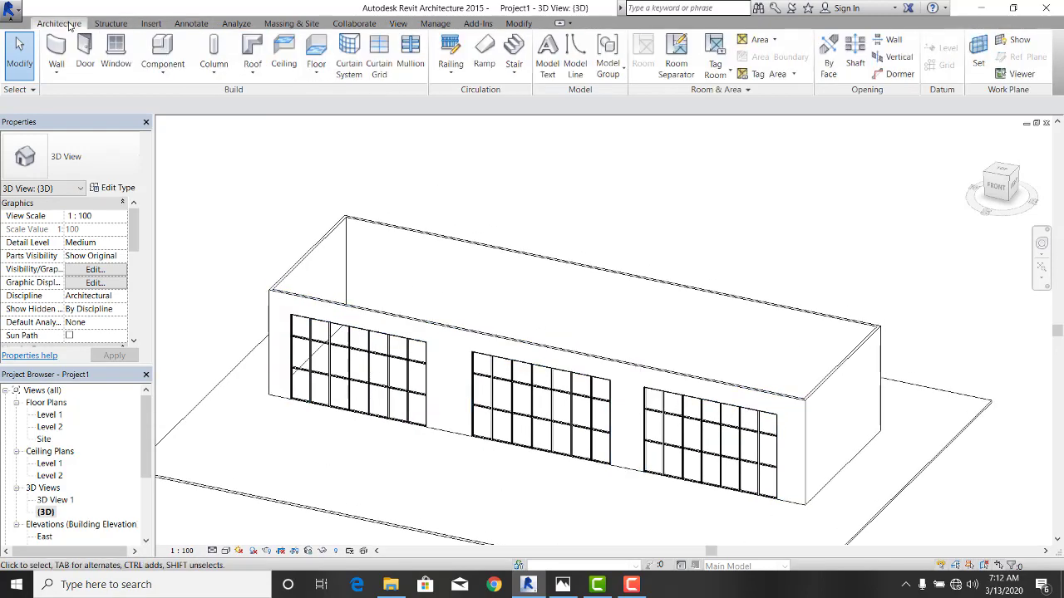
{"action": "left_click", "coordinate": [255, 73]}
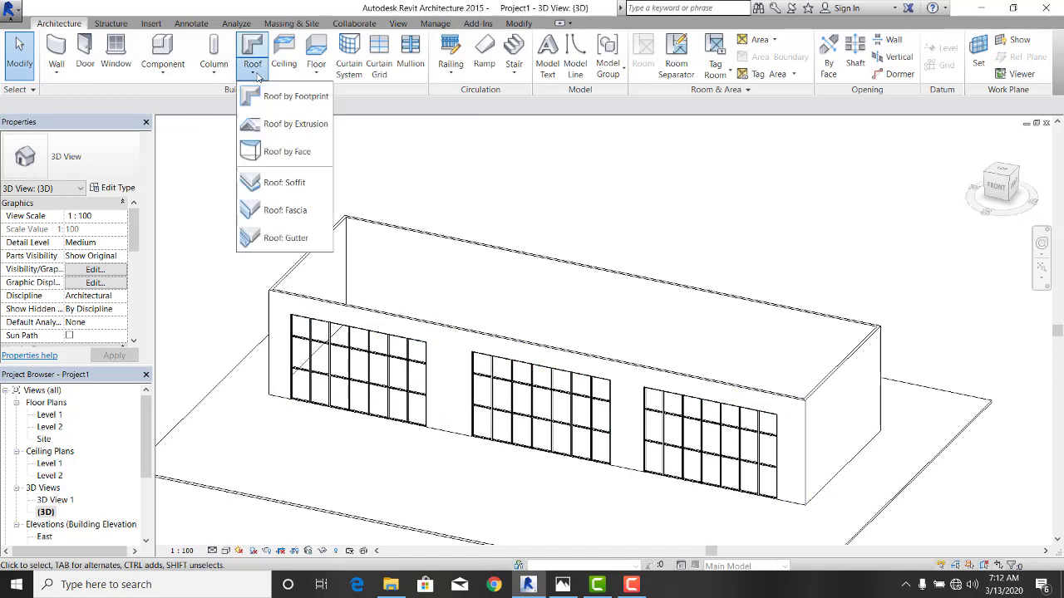
{"action": "left_click", "coordinate": [292, 126]}
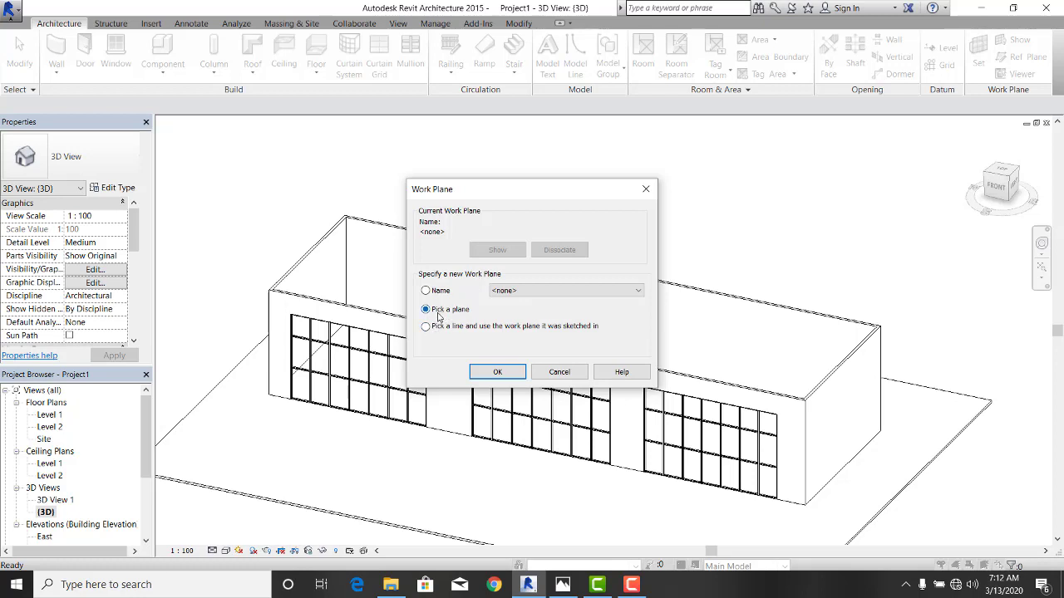
{"action": "left_click", "coordinate": [501, 373]}
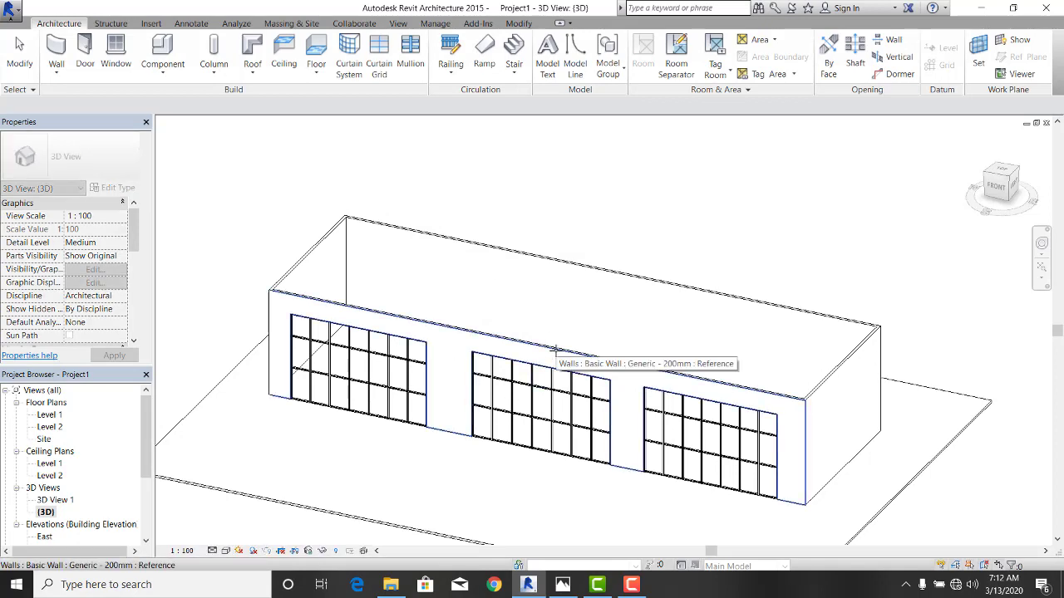
{"action": "left_click", "coordinate": [556, 349]}
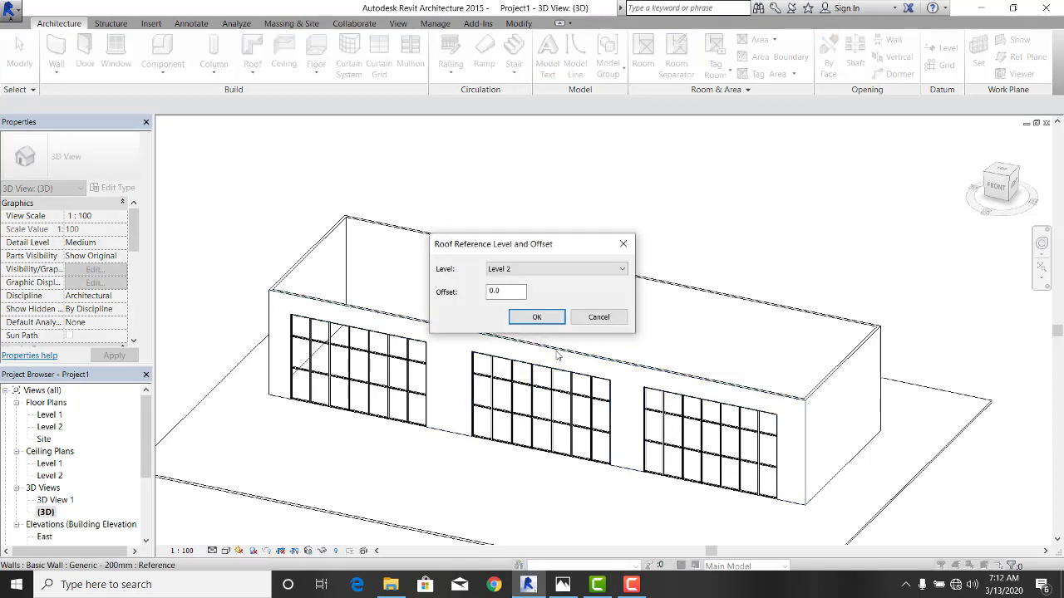
{"action": "left_click", "coordinate": [538, 323]}
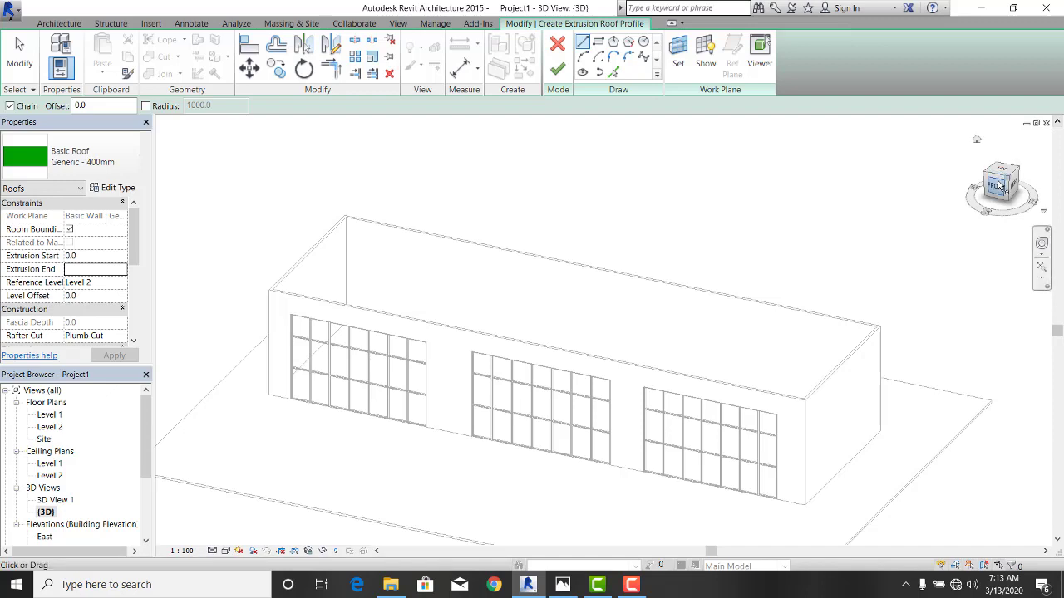
Cancel the stray profile line, face the FRONT view, then zoom and recentre the elevation.
{"action": "left_click", "coordinate": [984, 148]}
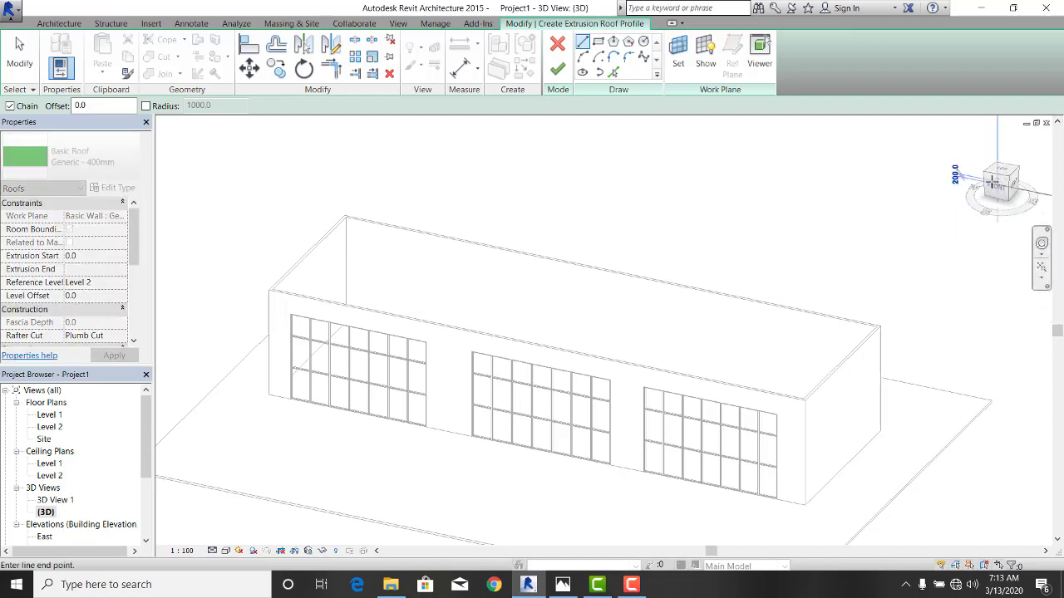
{"action": "key", "text": "Escape"}
{"action": "key", "text": "Escape"}
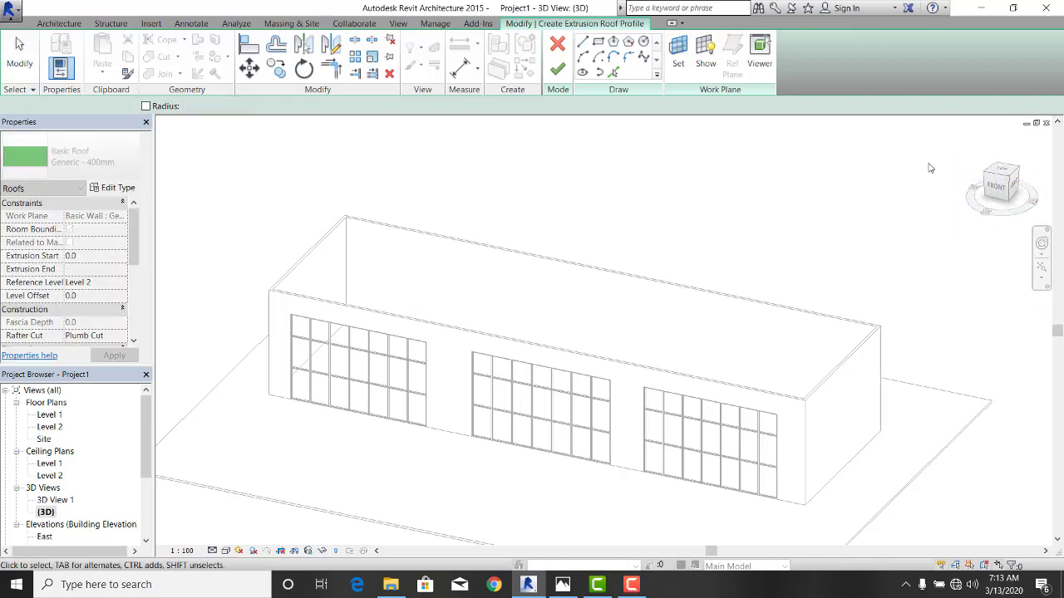
{"action": "left_click", "coordinate": [998, 187]}
{"action": "scroll", "coordinate": [651, 317], "scroll_direction": "up", "scroll_amount": 3}
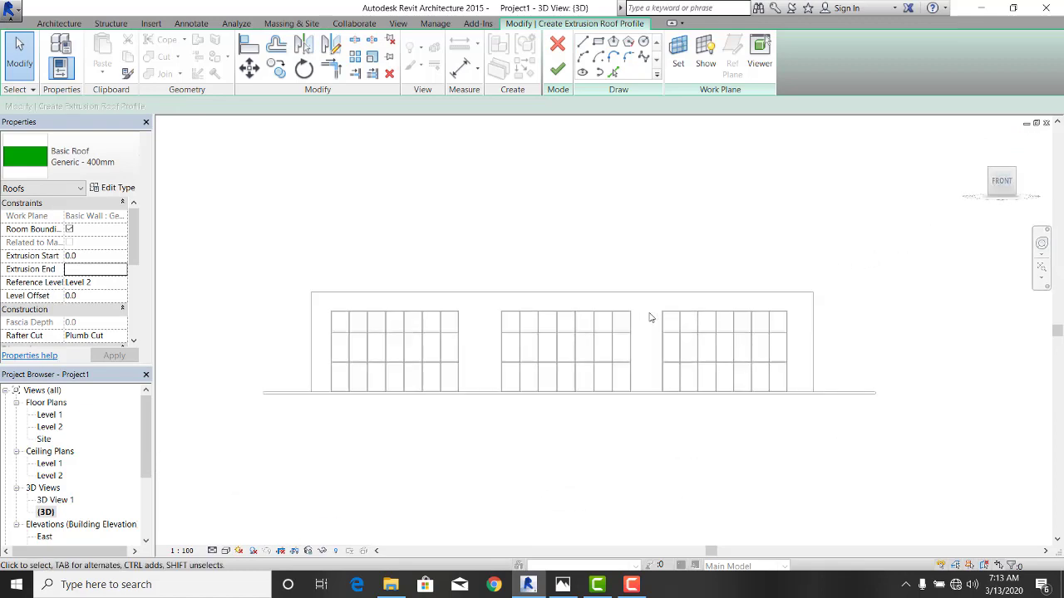
{"action": "middle_click_drag", "start_coordinate": [651, 318], "coordinate": [689, 303]}
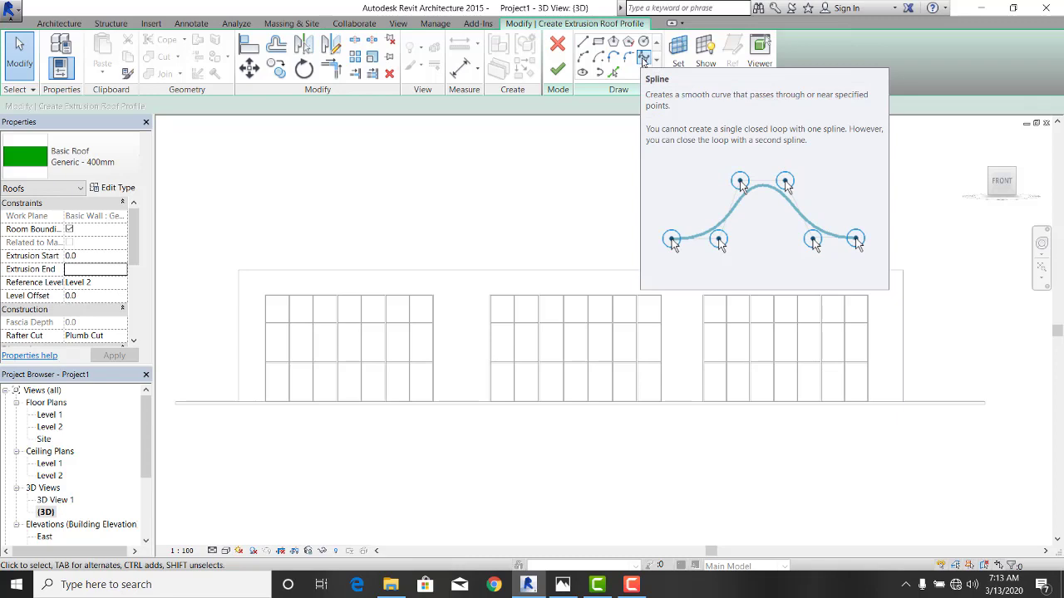
Draw a spline from the wall's top-left corner with three wave crests across the left half.
{"action": "left_click", "coordinate": [643, 58]}
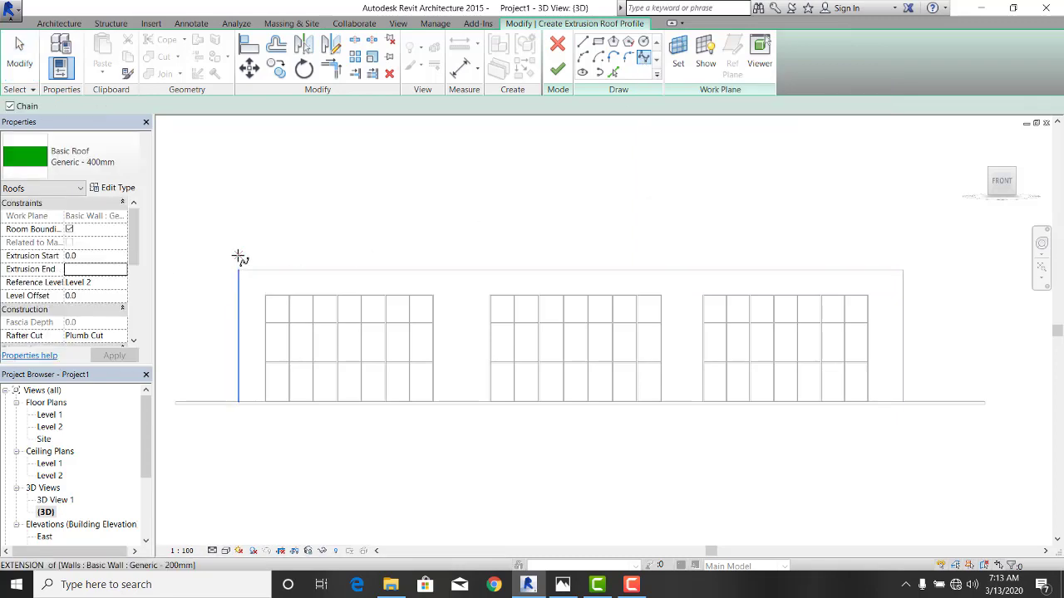
{"action": "scroll", "coordinate": [236, 270], "scroll_direction": "down", "scroll_amount": 1}
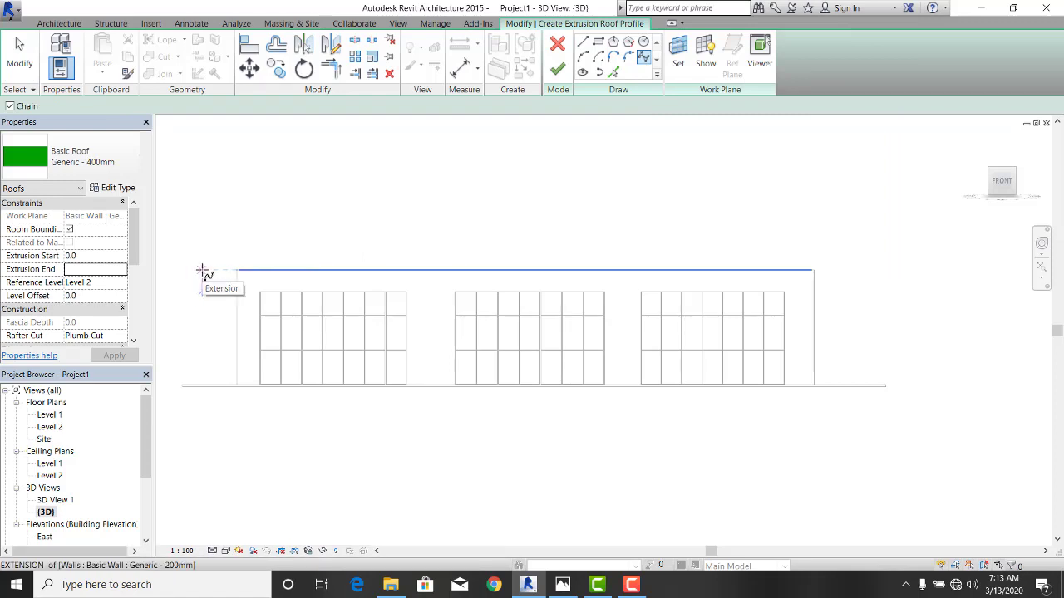
{"action": "scroll", "coordinate": [204, 270], "scroll_direction": "up", "scroll_amount": 1}
{"action": "scroll", "coordinate": [207, 270], "scroll_direction": "up", "scroll_amount": 1}
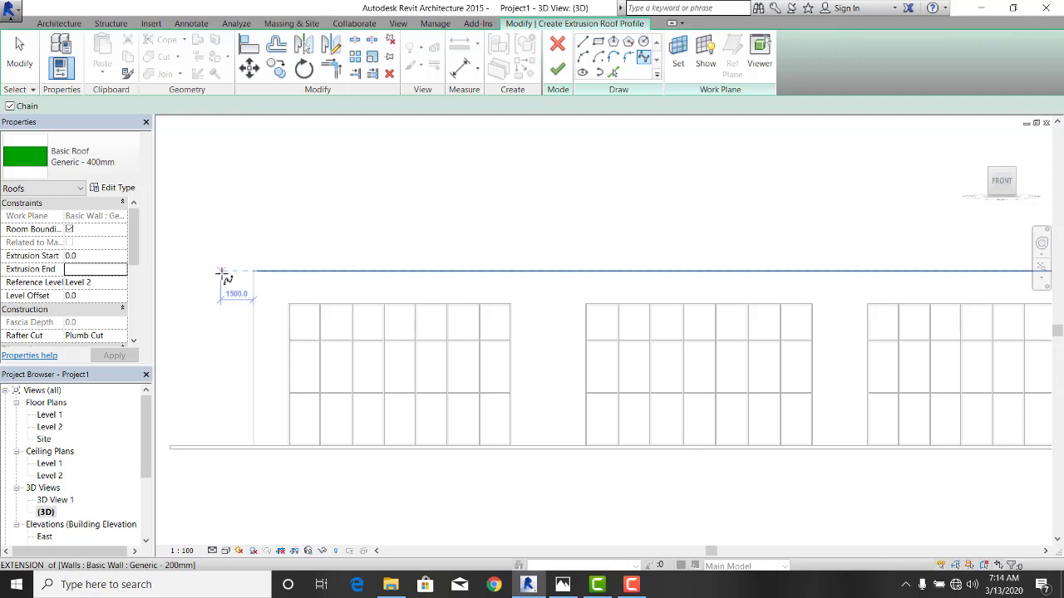
{"action": "left_click", "coordinate": [221, 271]}
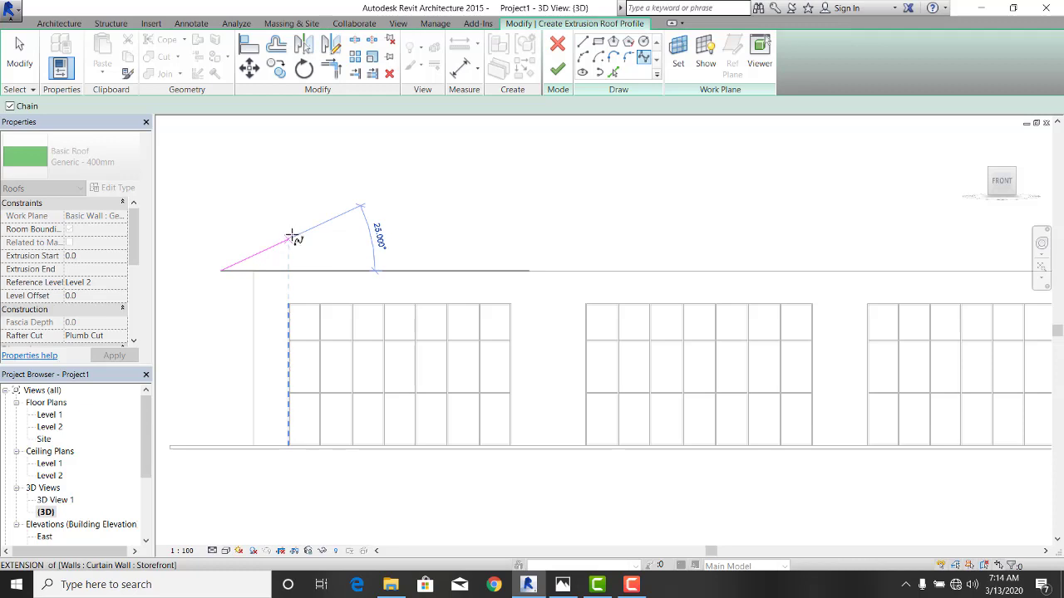
{"action": "left_click", "coordinate": [292, 238]}
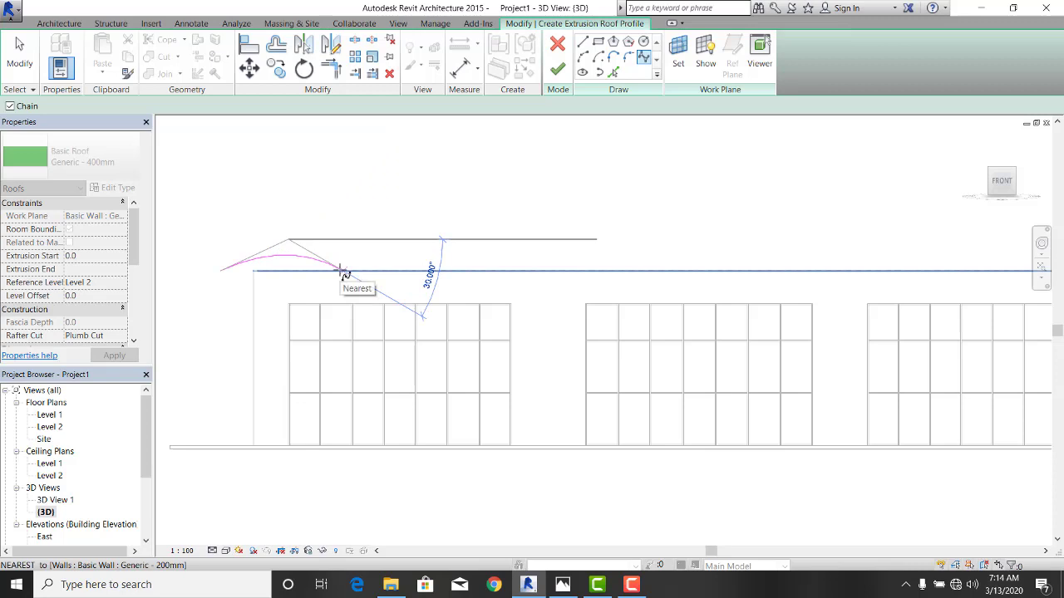
{"action": "left_click", "coordinate": [345, 273]}
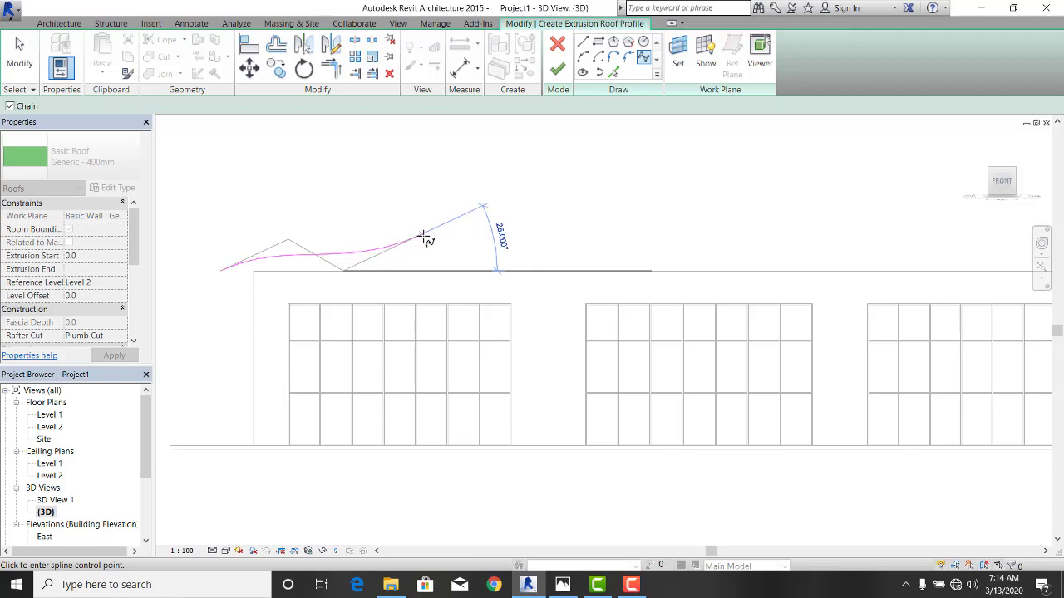
{"action": "left_click", "coordinate": [424, 238]}
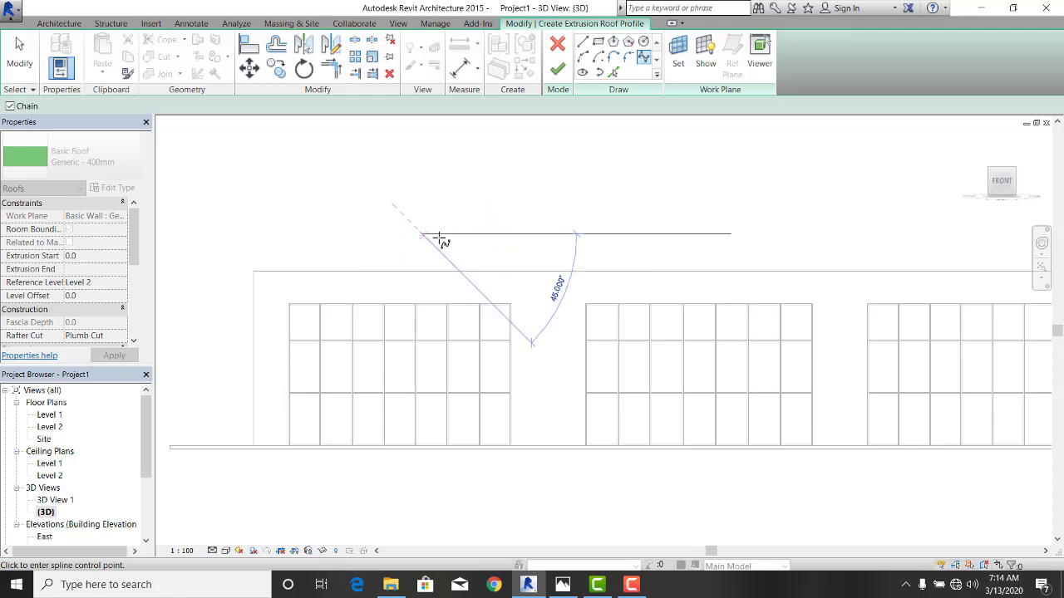
{"action": "left_click", "coordinate": [502, 270]}
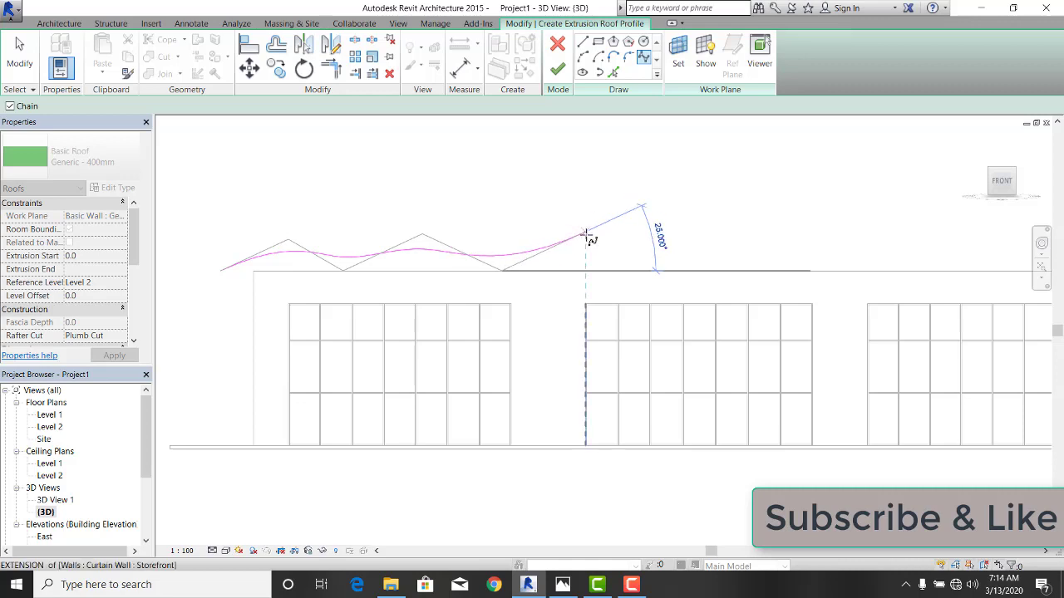
{"action": "left_click", "coordinate": [587, 235]}
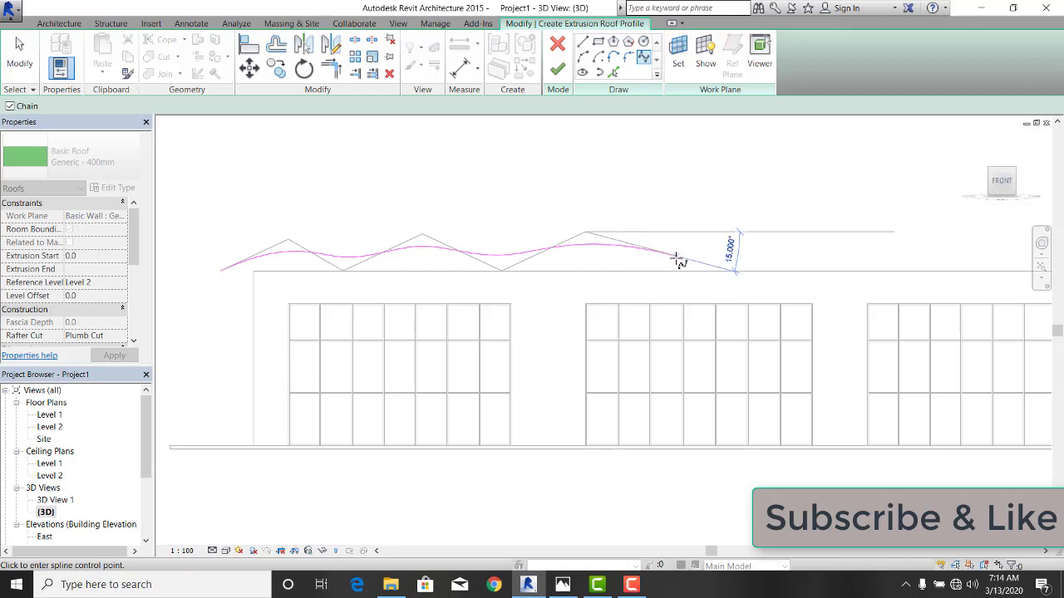
Continue the wavy spline across the right half, past the right wall, and finish it.
{"action": "middle_click_drag", "start_coordinate": [709, 261], "coordinate": [518, 264]}
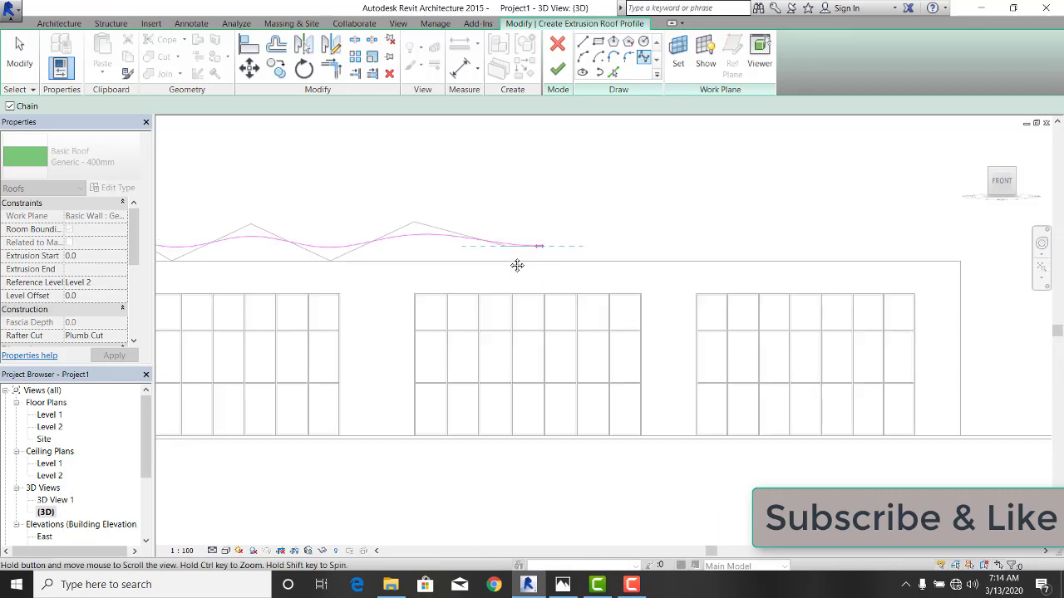
{"action": "left_click", "coordinate": [590, 237]}
{"action": "left_click", "coordinate": [677, 262]}
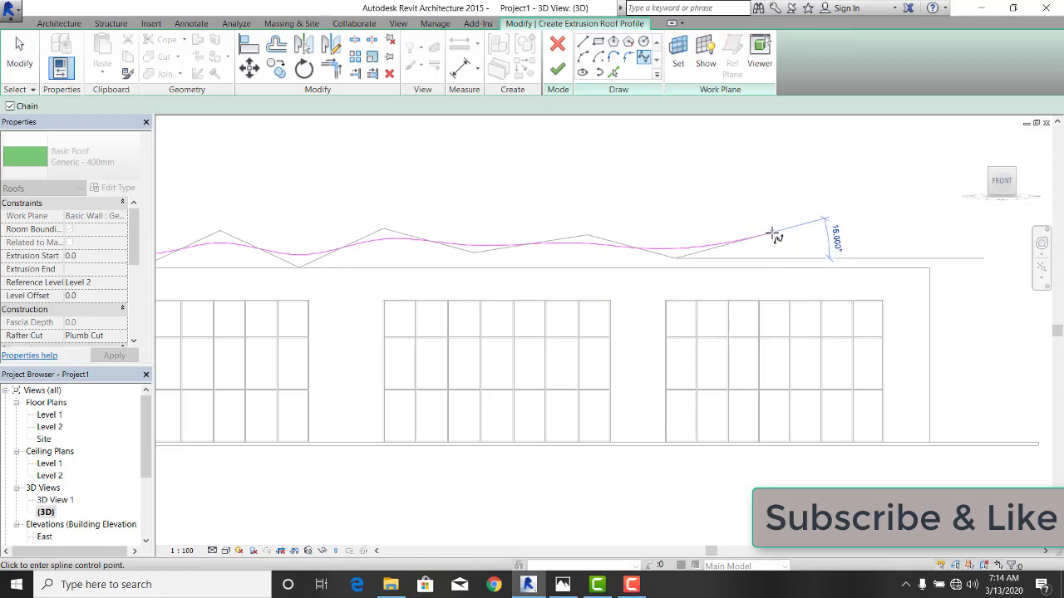
{"action": "left_click", "coordinate": [774, 234]}
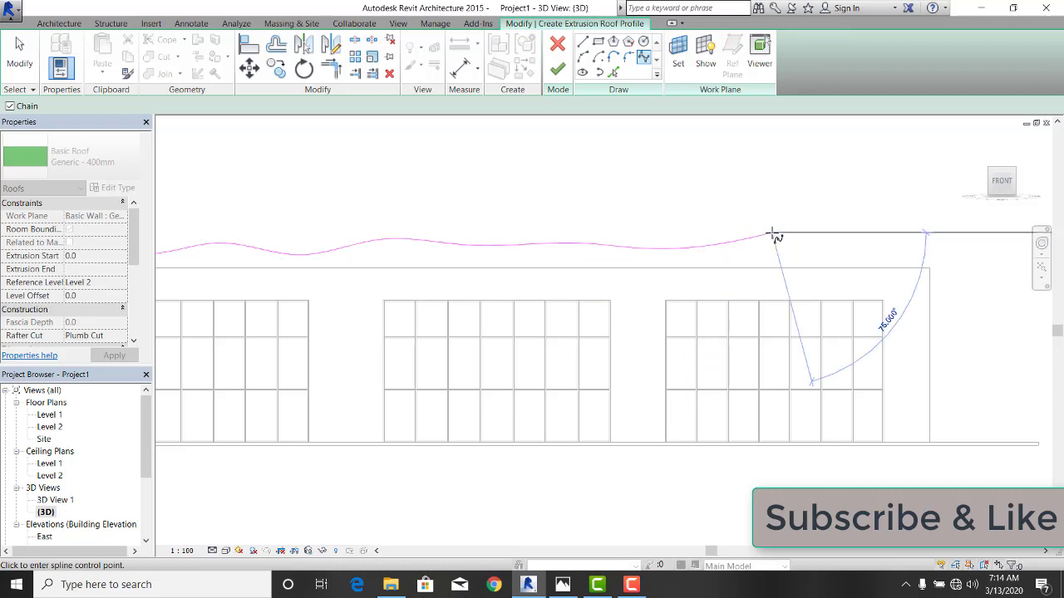
{"action": "left_click", "coordinate": [844, 258]}
{"action": "mouse_move", "coordinate": [838, 249]}
{"action": "middle_mouse_down"}
{"action": "mouse_move", "coordinate": [677, 273]}
{"action": "mouse_move", "coordinate": [682, 264]}
{"action": "middle_mouse_up"}
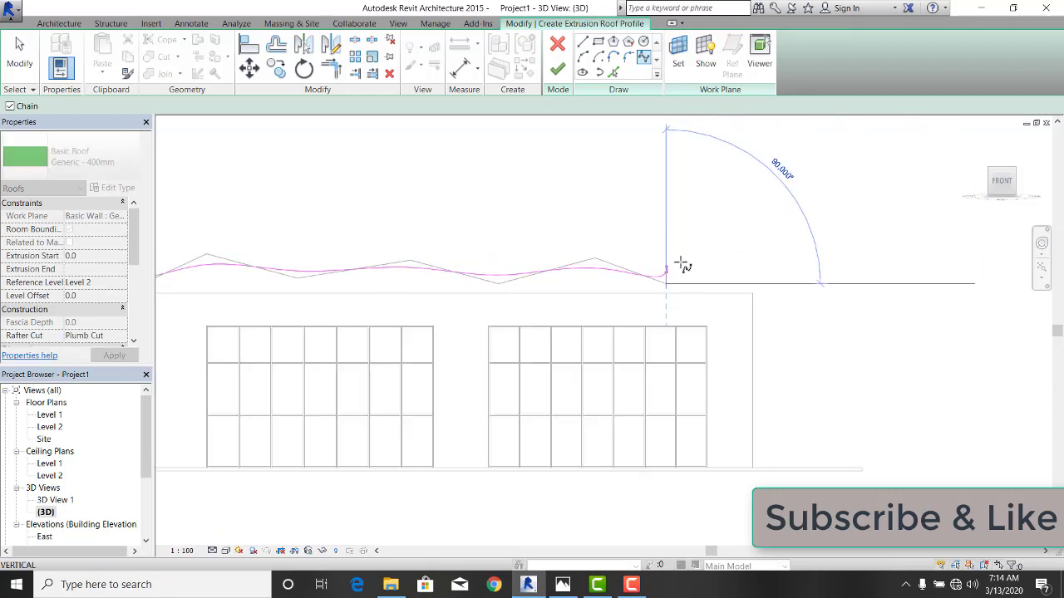
{"action": "left_click", "coordinate": [738, 253]}
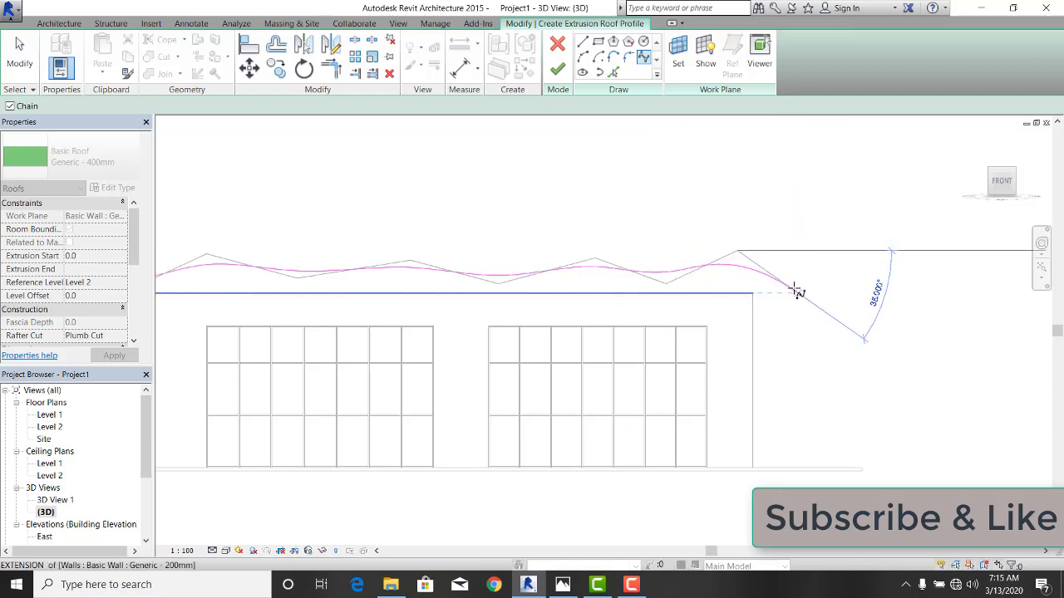
{"action": "left_click", "coordinate": [796, 291]}
{"action": "right_click", "coordinate": [794, 291]}
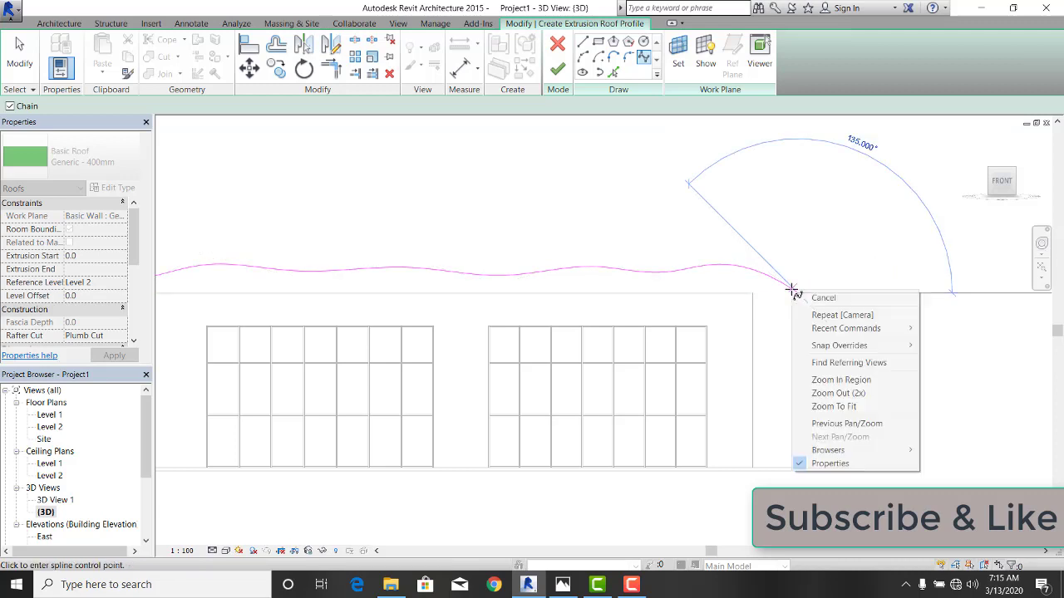
{"action": "left_click", "coordinate": [819, 299]}
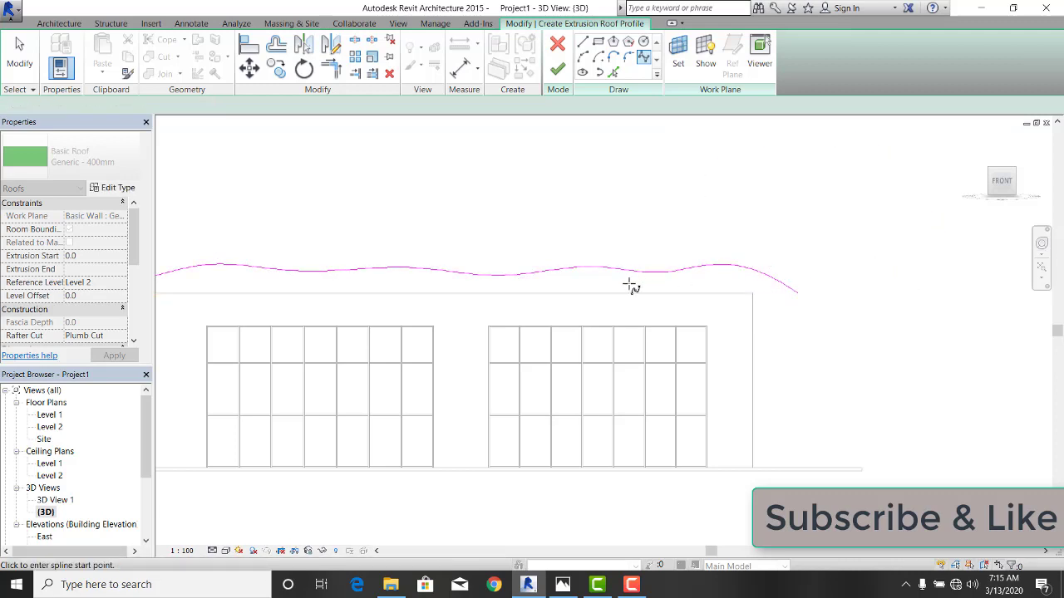
Select the spline and drag its left control points to raise crests and deepen troughs.
{"action": "scroll", "coordinate": [546, 278], "scroll_direction": "down", "scroll_amount": 2}
{"action": "scroll", "coordinate": [511, 252], "scroll_direction": "down", "scroll_amount": 1}
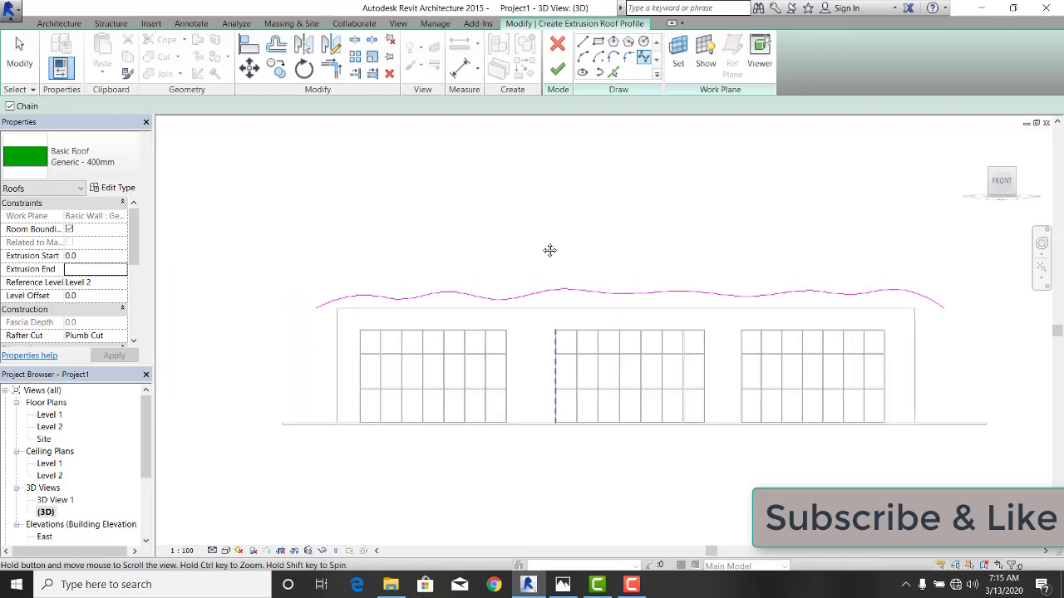
{"action": "left_click", "coordinate": [19, 54]}
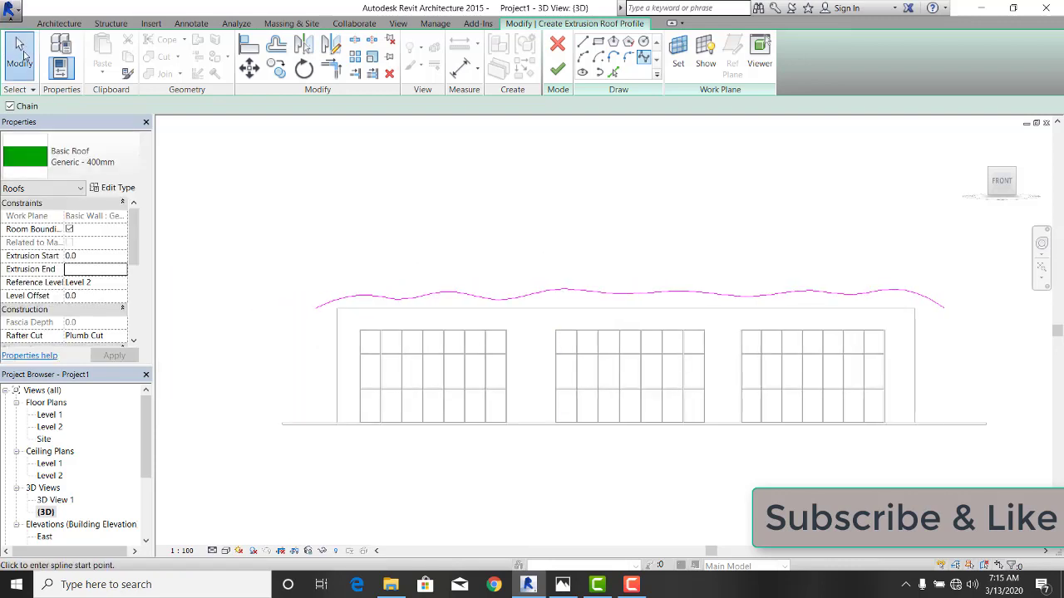
{"action": "left_click", "coordinate": [481, 311]}
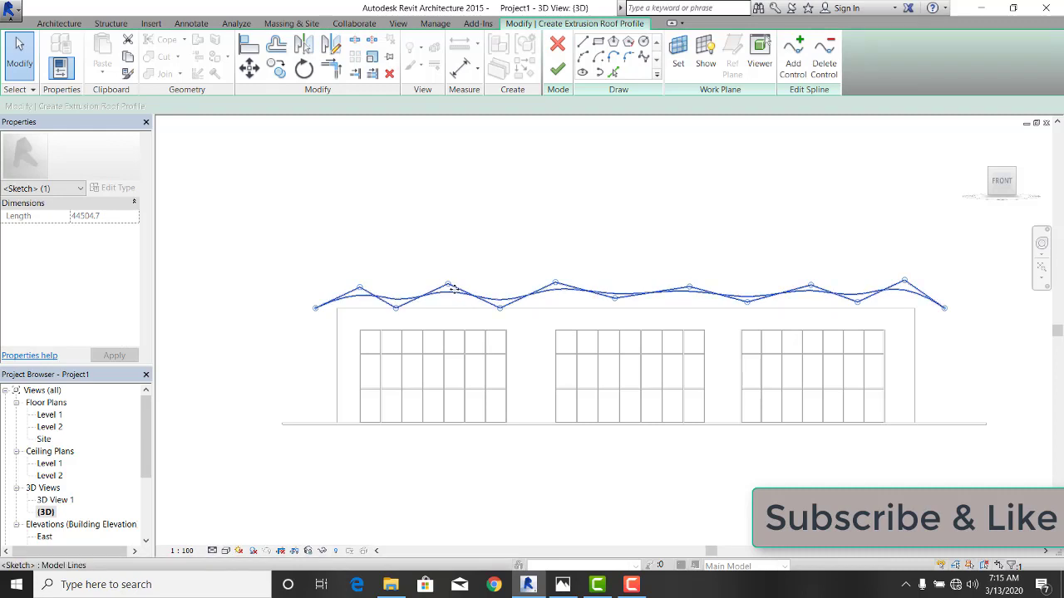
{"action": "scroll", "coordinate": [451, 289], "scroll_direction": "up", "scroll_amount": 2}
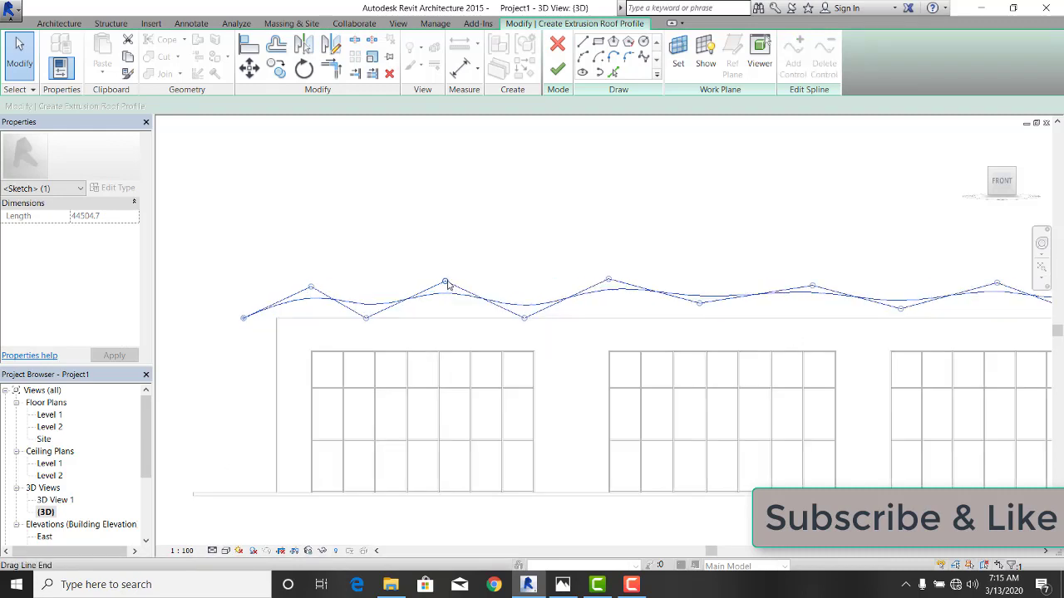
{"action": "left_click_drag", "start_coordinate": [444, 283], "coordinate": [446, 239]}
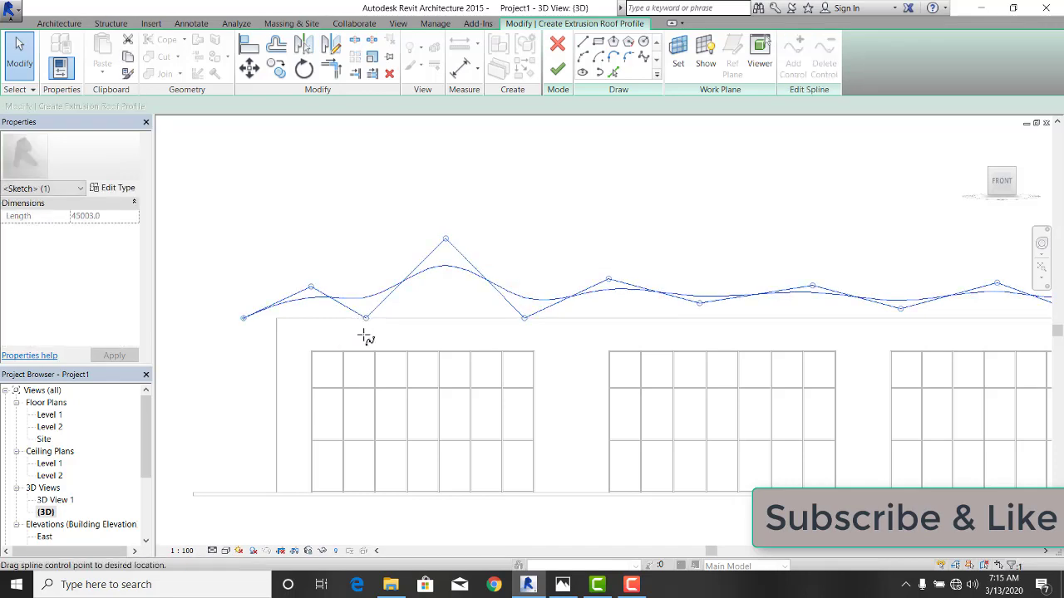
{"action": "left_click_drag", "start_coordinate": [366, 339], "coordinate": [366, 339]}
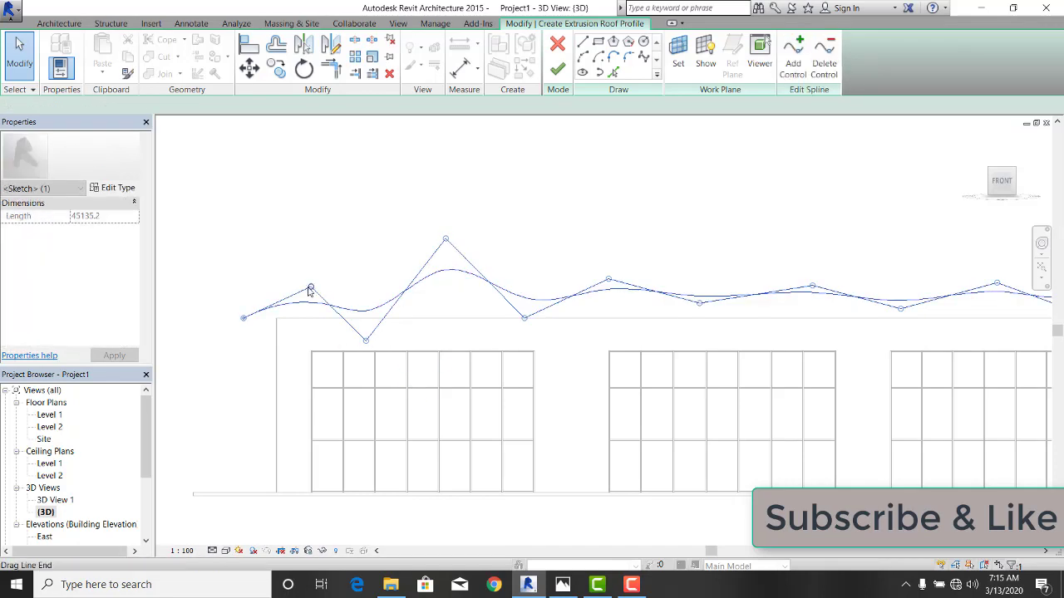
{"action": "mouse_move", "coordinate": [309, 285]}
{"action": "left_mouse_down"}
{"action": "mouse_move", "coordinate": [285, 251]}
{"action": "mouse_move", "coordinate": [292, 259]}
{"action": "left_mouse_up"}
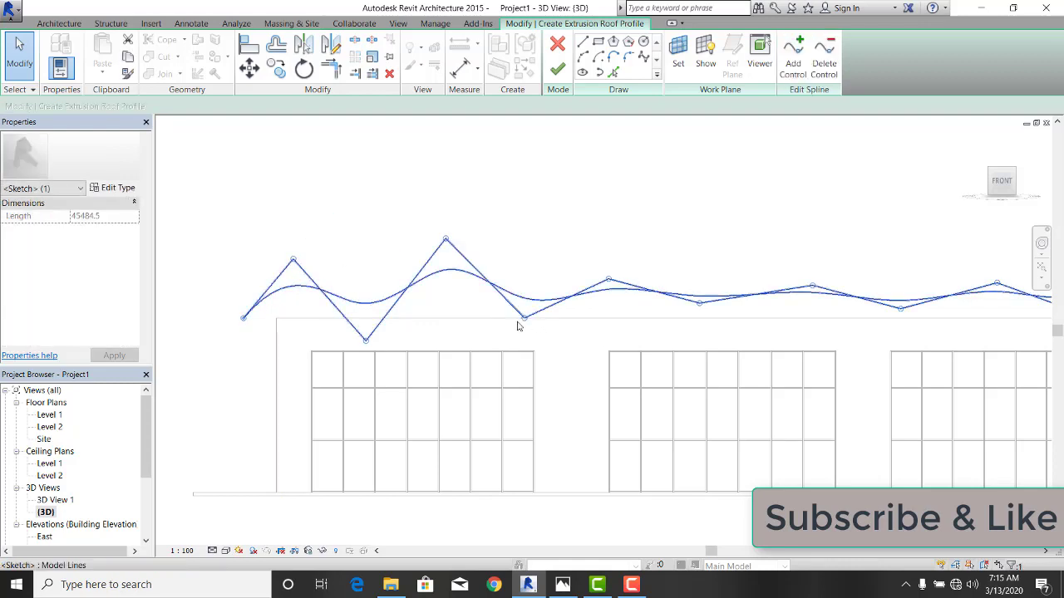
{"action": "left_click_drag", "start_coordinate": [524, 321], "coordinate": [522, 332]}
{"action": "left_click_drag", "start_coordinate": [615, 267], "coordinate": [625, 247]}
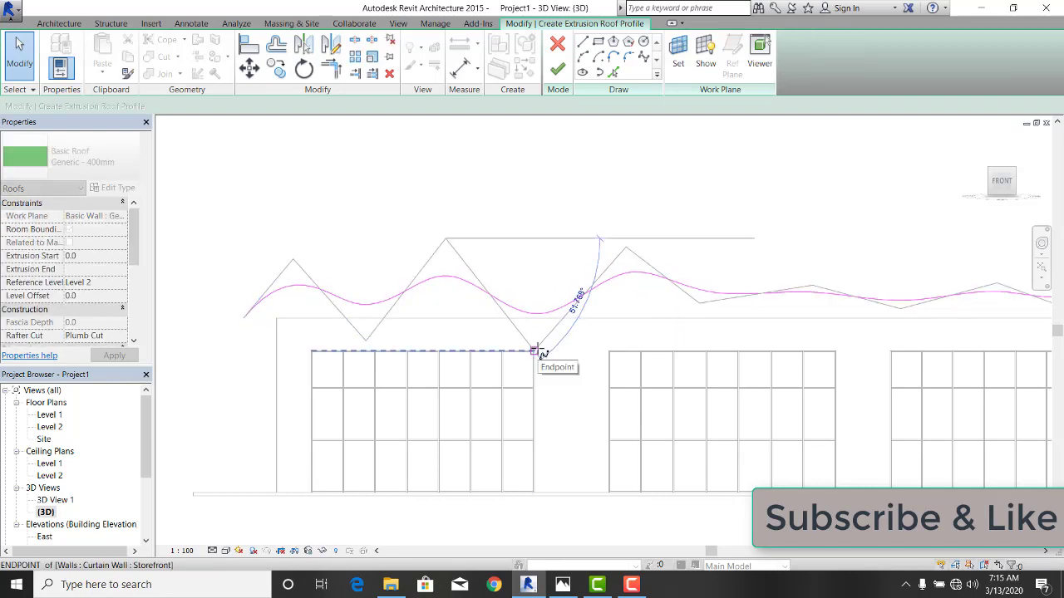
Cancel stray arcs, raise a left peak further, then reselect the spline and pan right.
{"action": "key", "text": "Escape"}
{"action": "left_click", "coordinate": [536, 350]}
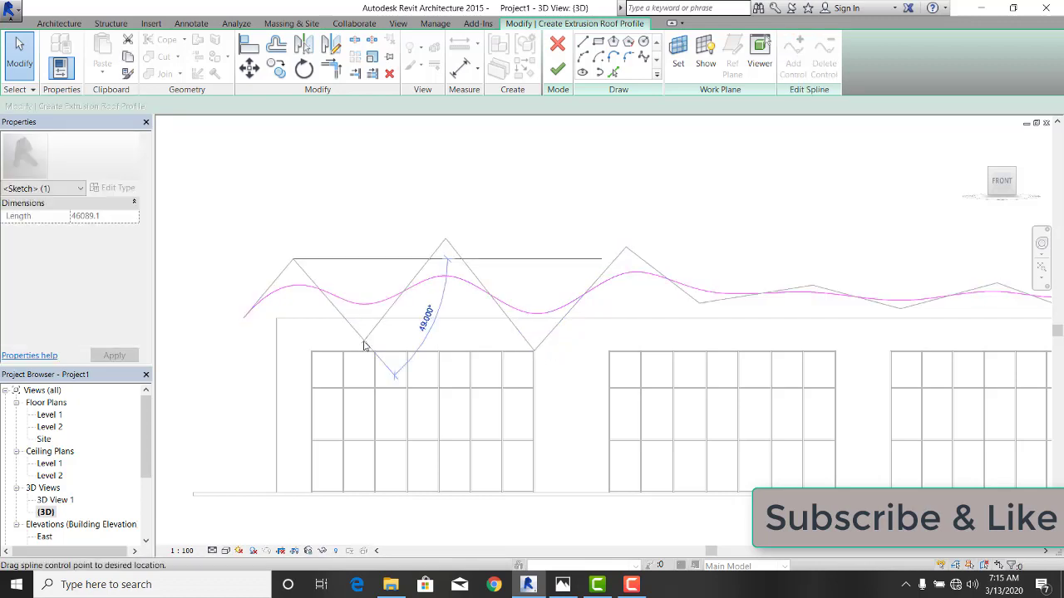
{"action": "key", "text": "Escape"}
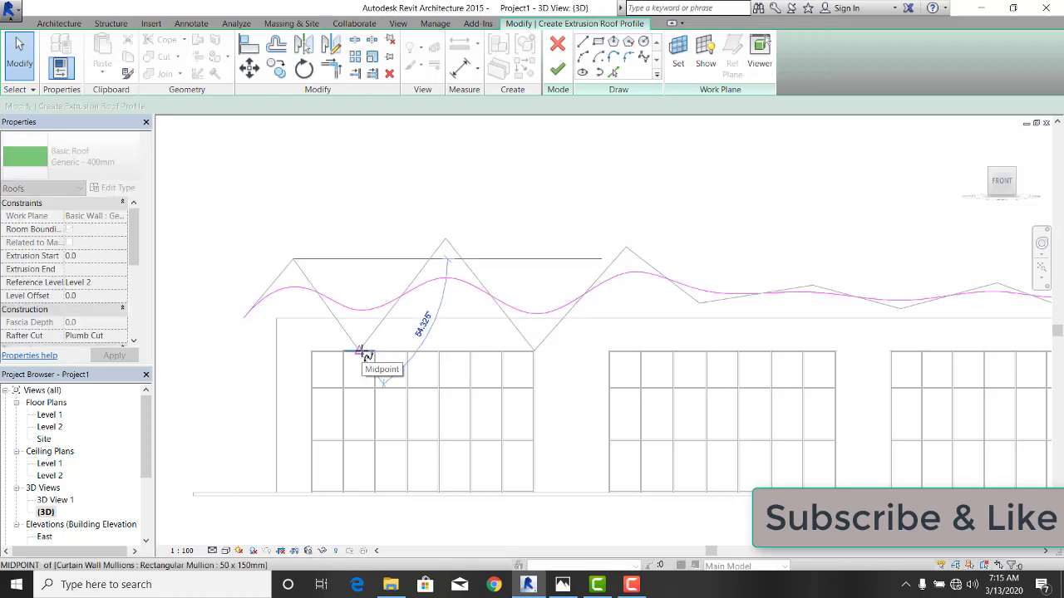
{"action": "key", "text": "Escape"}
{"action": "left_click_drag", "start_coordinate": [446, 239], "coordinate": [446, 226]}
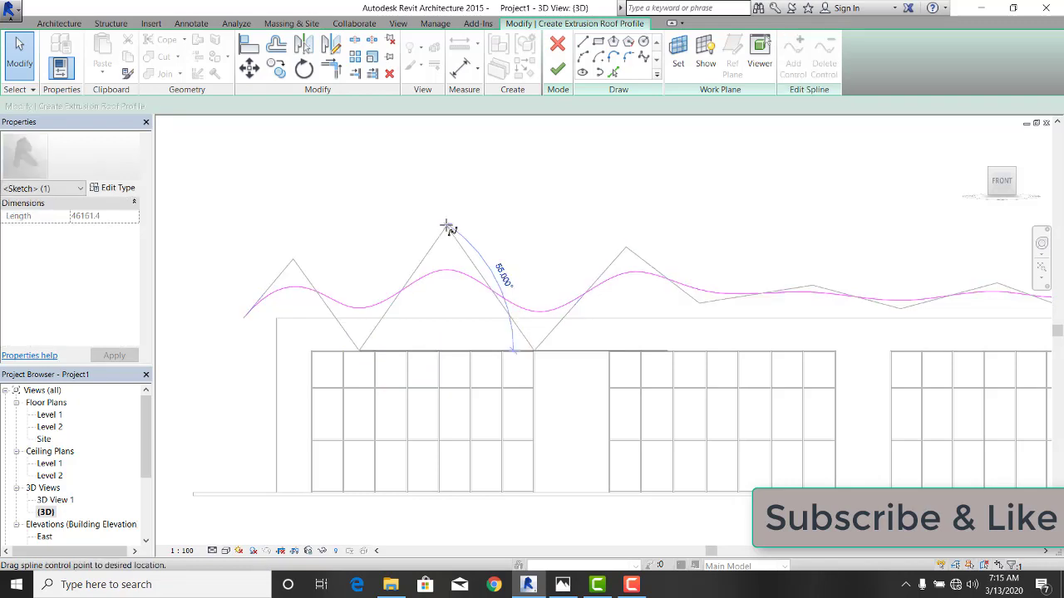
{"action": "key", "text": "Escape"}
{"action": "left_click", "coordinate": [622, 315]}
{"action": "middle_click_drag", "start_coordinate": [623, 315], "coordinate": [318, 325]}
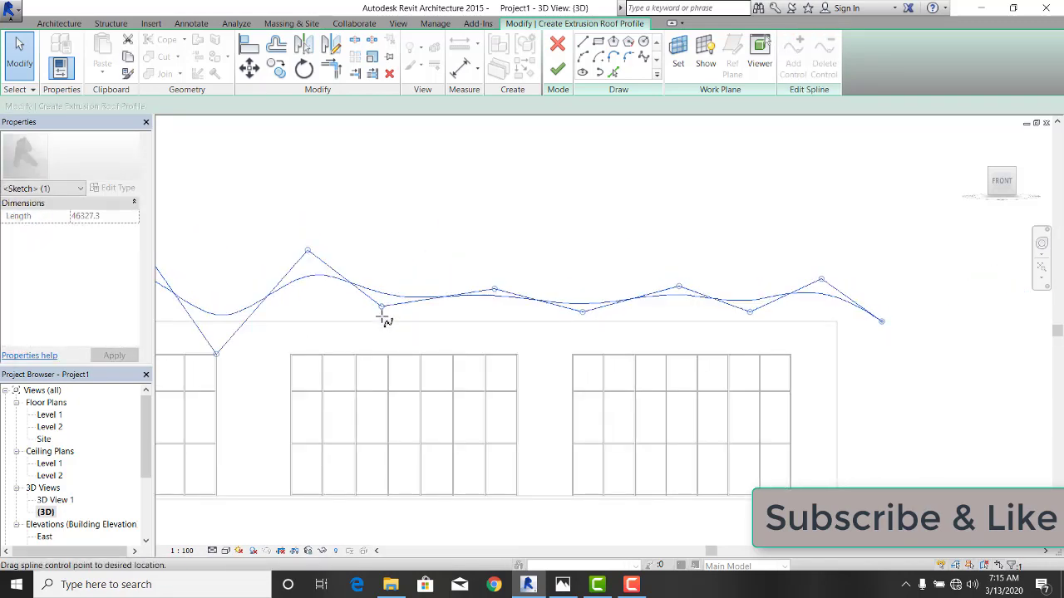
Drag the right-hand control points into deeper troughs and higher crests for an even wave.
{"action": "left_click_drag", "start_coordinate": [380, 310], "coordinate": [386, 335]}
{"action": "left_click_drag", "start_coordinate": [461, 287], "coordinate": [496, 247]}
{"action": "left_click", "coordinate": [494, 290]}
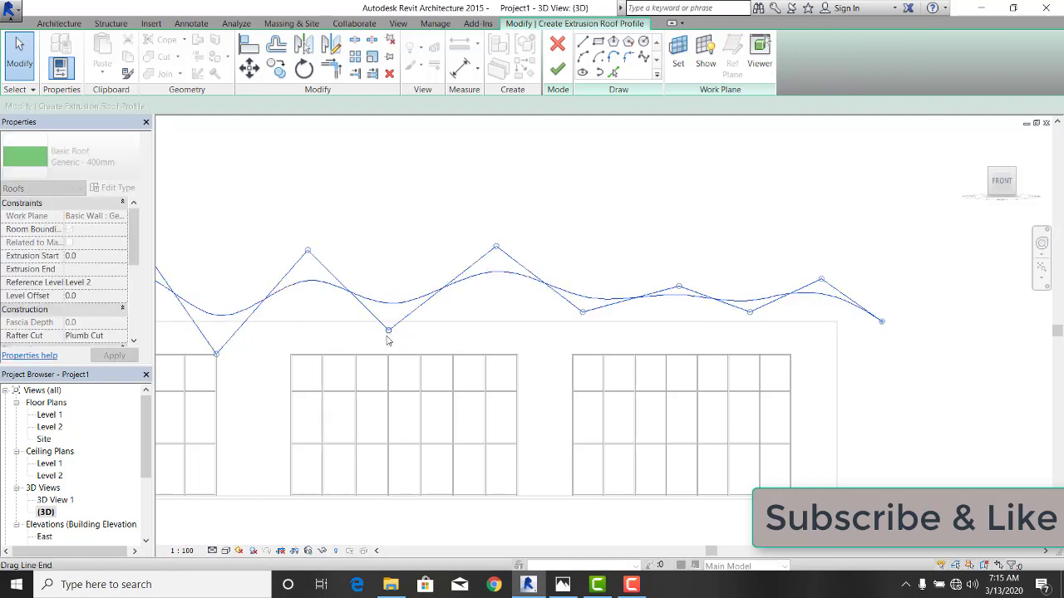
{"action": "mouse_move", "coordinate": [389, 332]}
{"action": "left_mouse_down"}
{"action": "mouse_move", "coordinate": [413, 355]}
{"action": "mouse_move", "coordinate": [407, 347]}
{"action": "left_mouse_up"}
{"action": "left_click", "coordinate": [579, 312]}
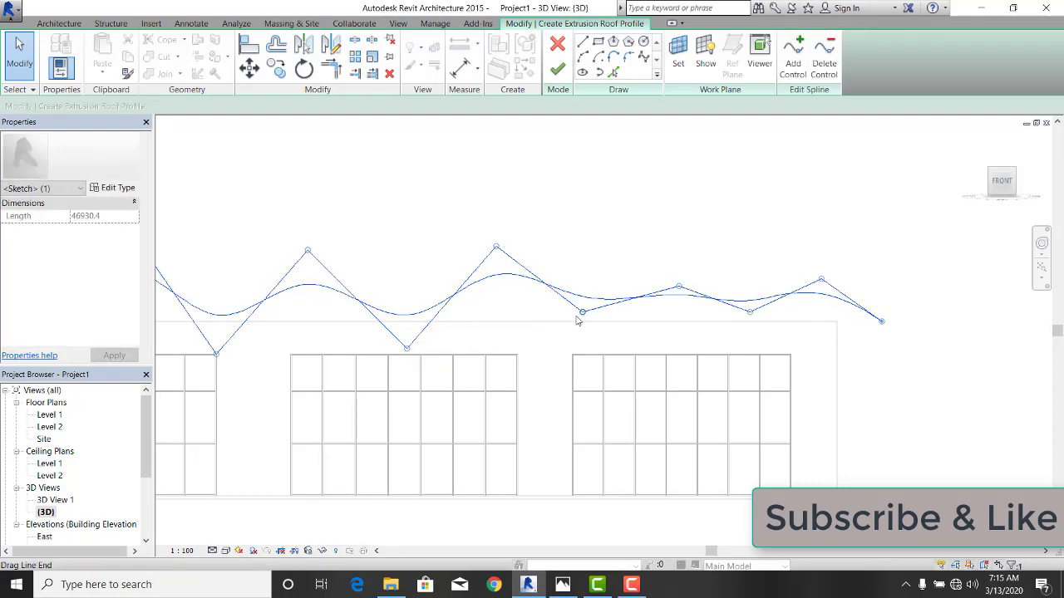
{"action": "left_click_drag", "start_coordinate": [581, 316], "coordinate": [592, 337]}
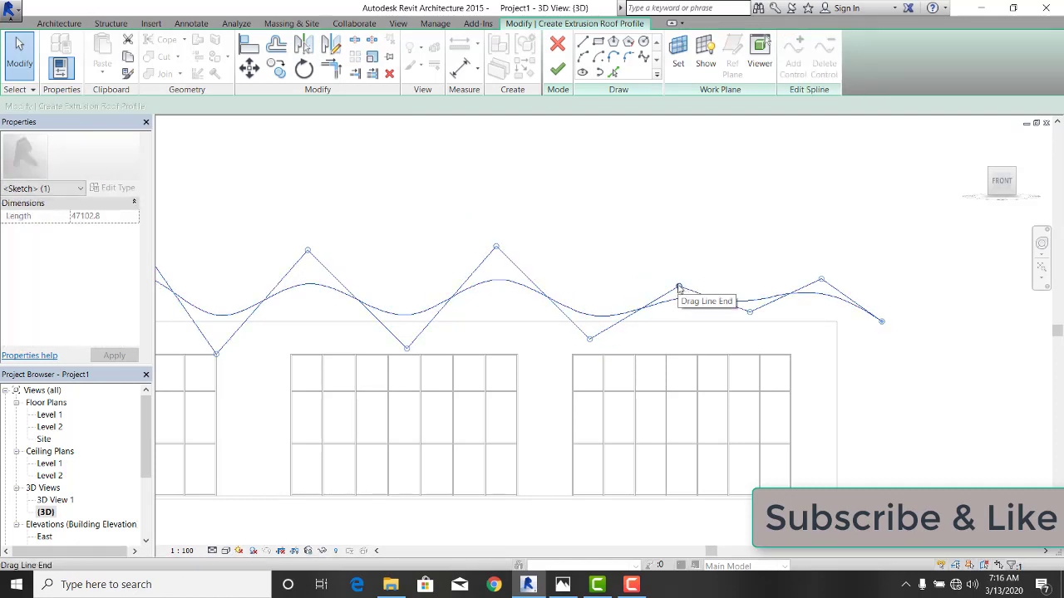
{"action": "mouse_move", "coordinate": [678, 288]}
{"action": "left_mouse_down"}
{"action": "mouse_move", "coordinate": [681, 247]}
{"action": "mouse_move", "coordinate": [604, 353]}
{"action": "left_mouse_up"}
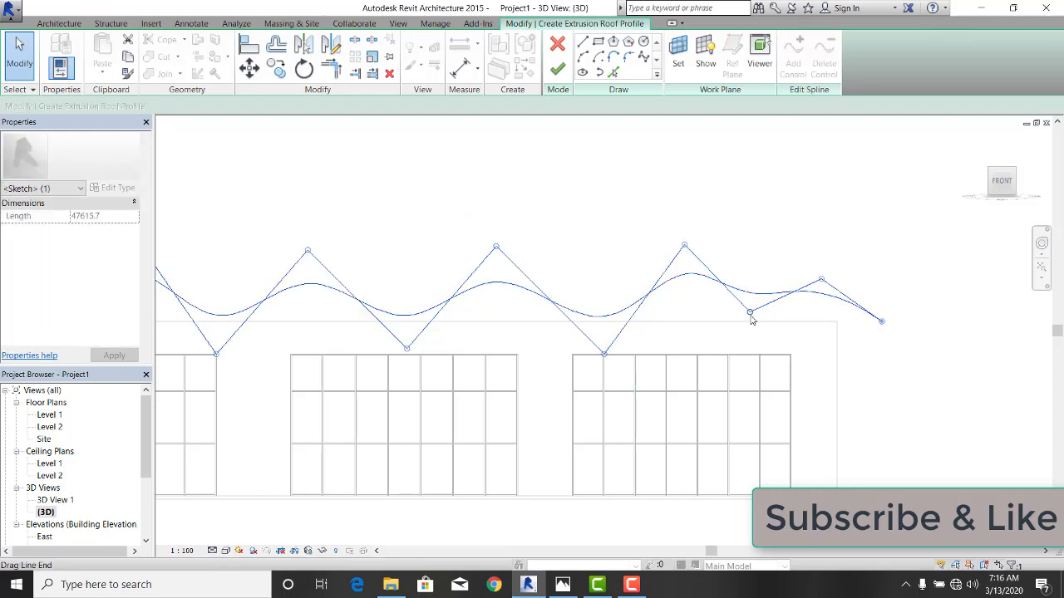
Clear the stray arc previews and reselect the spline to show its control points.
{"action": "left_click", "coordinate": [752, 320]}
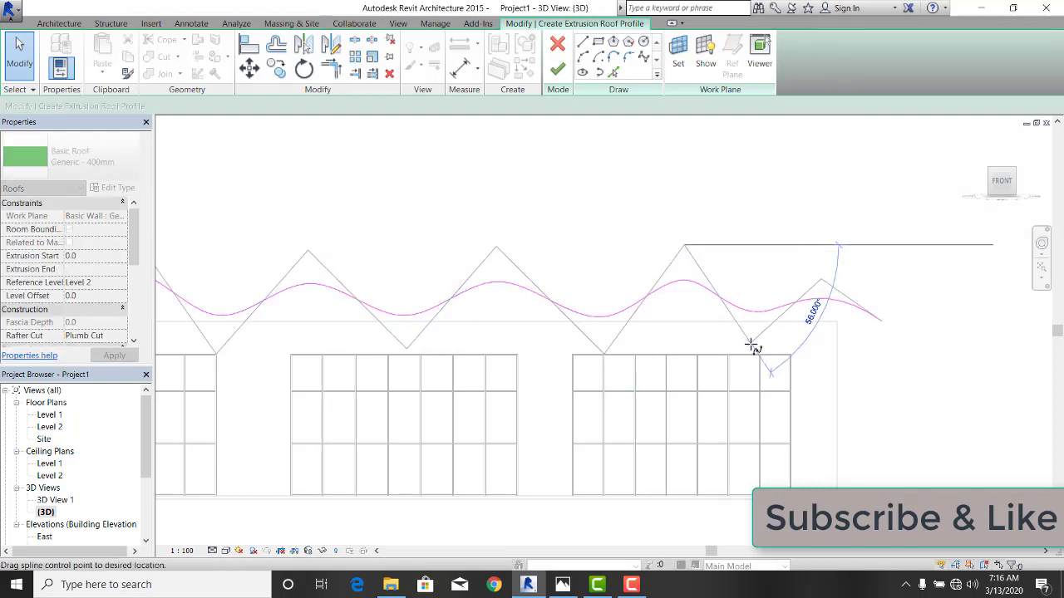
{"action": "key", "text": "Escape"}
{"action": "key", "text": "Escape"}
{"action": "left_click", "coordinate": [754, 358]}
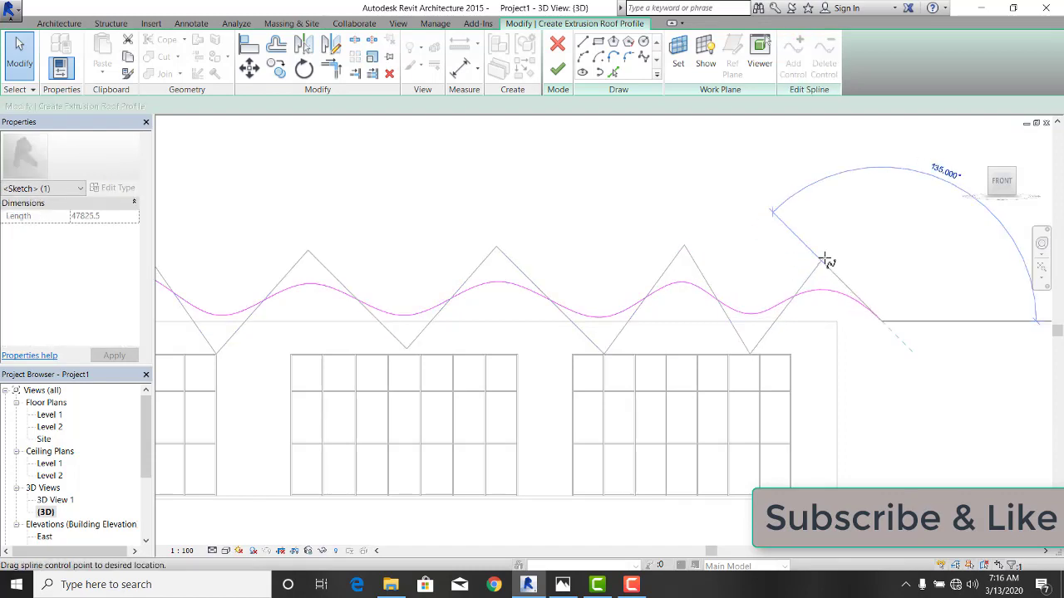
{"action": "left_click", "coordinate": [825, 274]}
{"action": "key", "text": "Escape"}
{"action": "key", "text": "Escape"}
{"action": "left_click", "coordinate": [765, 330]}
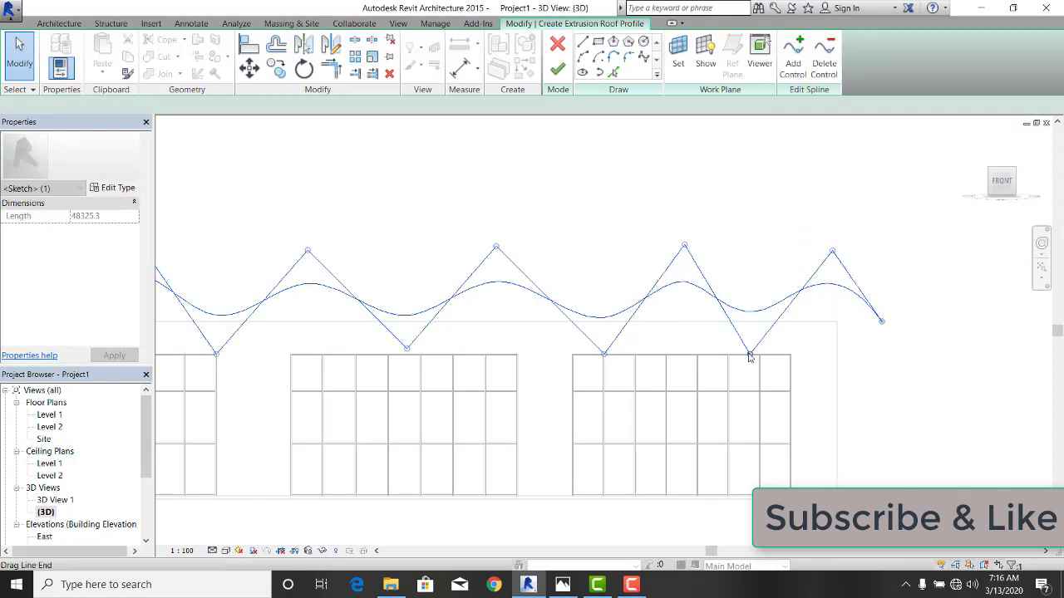
{"action": "left_click", "coordinate": [760, 371]}
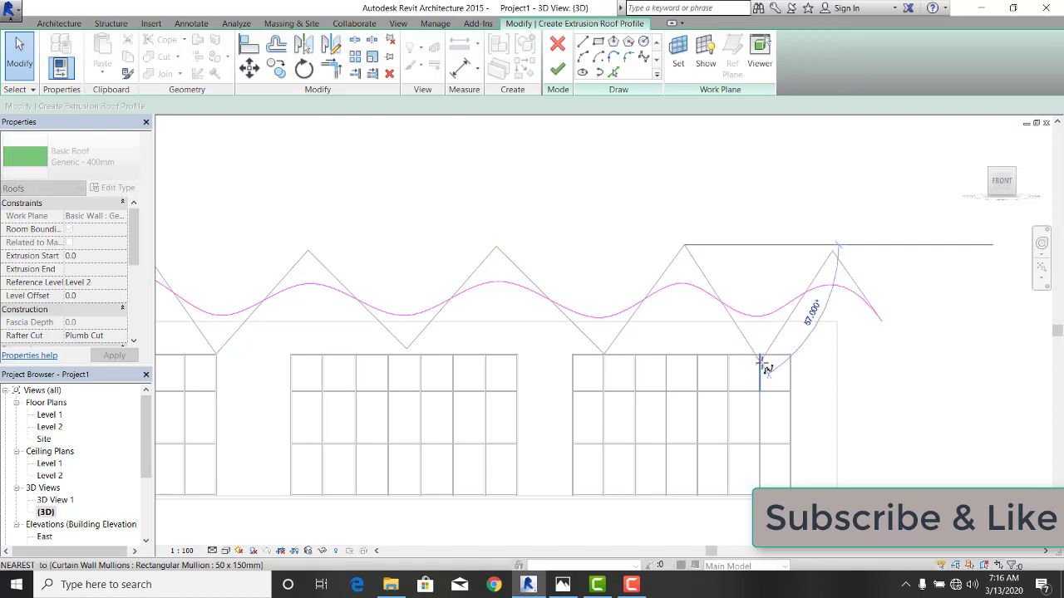
{"action": "key", "text": "Escape"}
{"action": "left_click", "coordinate": [655, 296]}
{"action": "scroll", "coordinate": [656, 297], "scroll_direction": "down", "scroll_amount": 3}
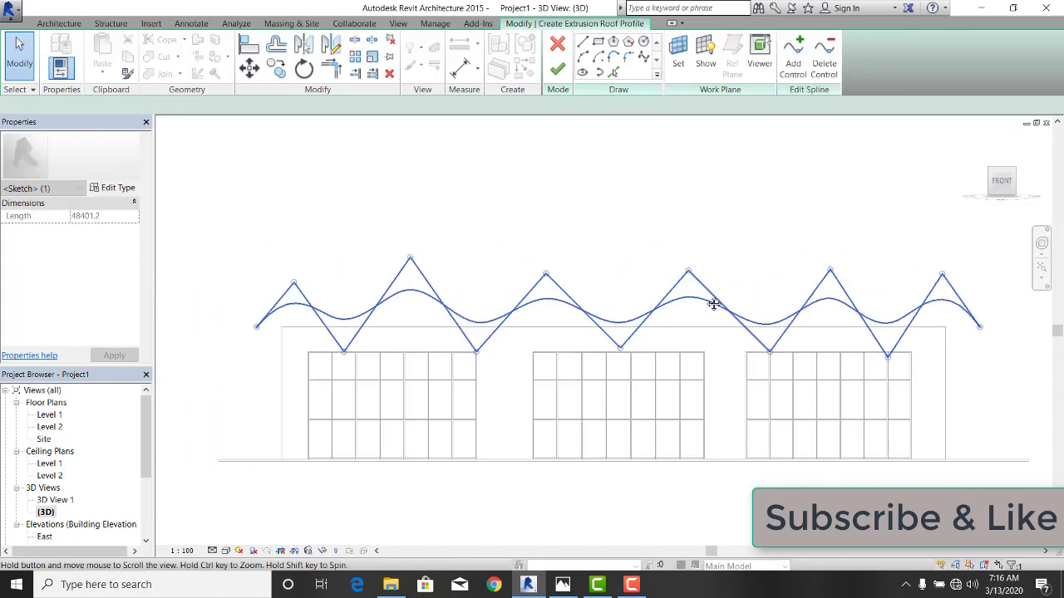
Raise the spline's two middle crest points slightly higher, then deselect the profile.
{"action": "left_click", "coordinate": [428, 268]}
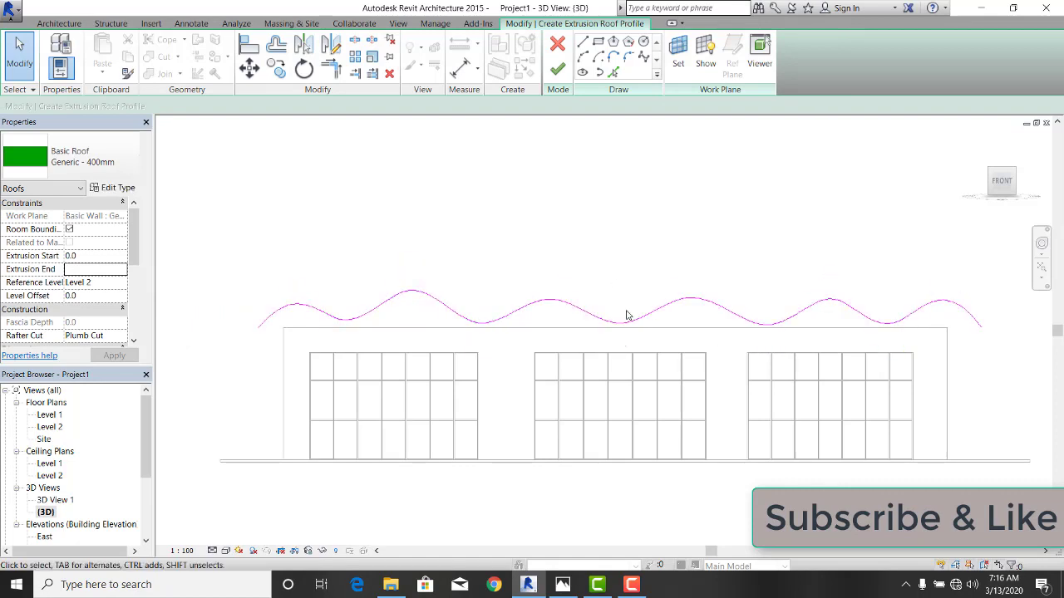
{"action": "left_click", "coordinate": [690, 278]}
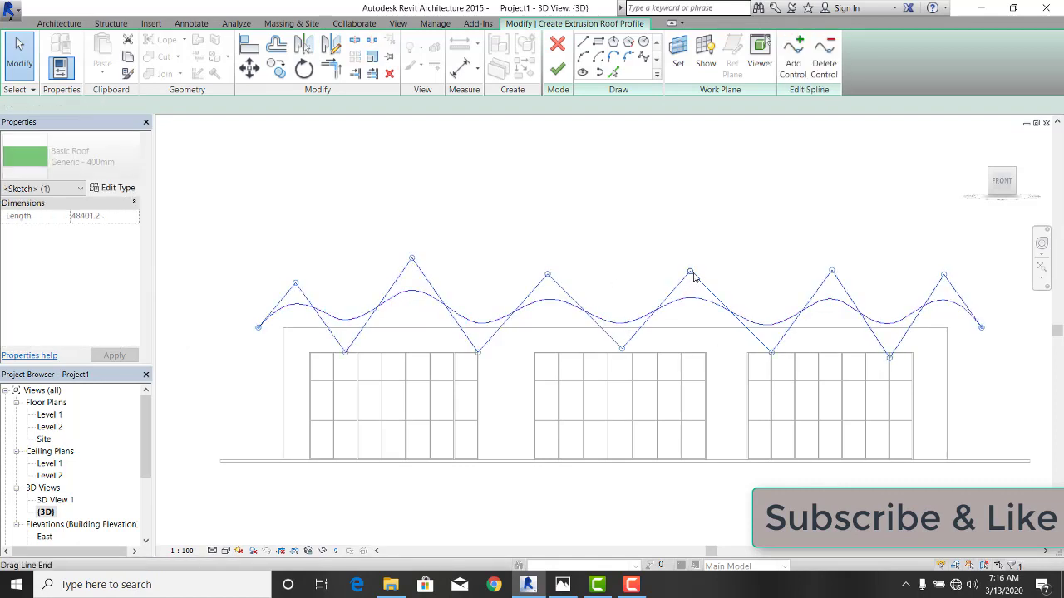
{"action": "mouse_move", "coordinate": [691, 273]}
{"action": "left_mouse_down"}
{"action": "mouse_move", "coordinate": [696, 244]}
{"action": "mouse_move", "coordinate": [696, 259]}
{"action": "left_mouse_up"}
{"action": "left_click_drag", "start_coordinate": [556, 267], "coordinate": [555, 261]}
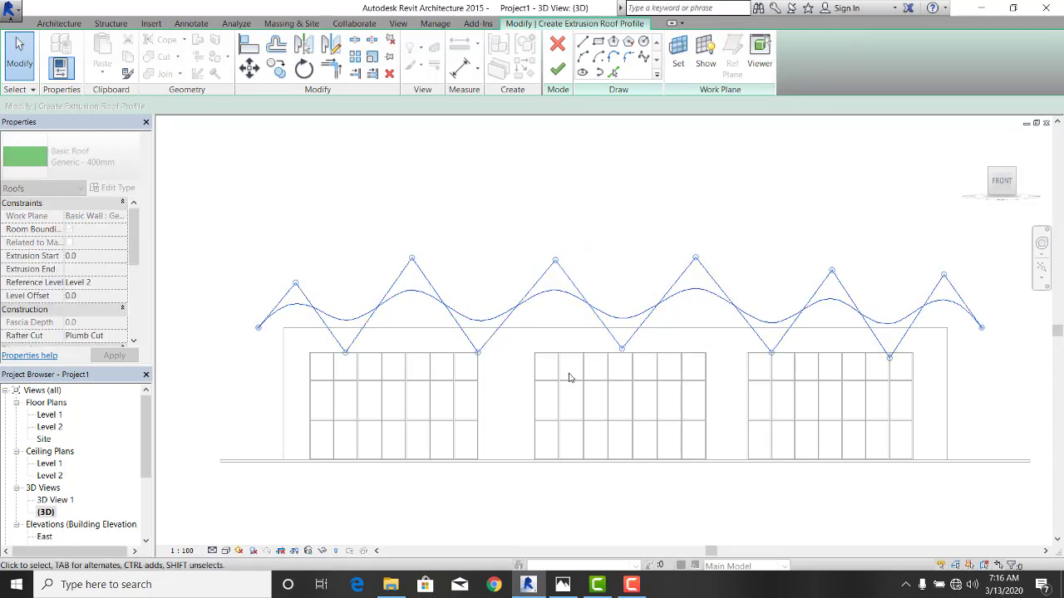
{"action": "left_click", "coordinate": [621, 352]}
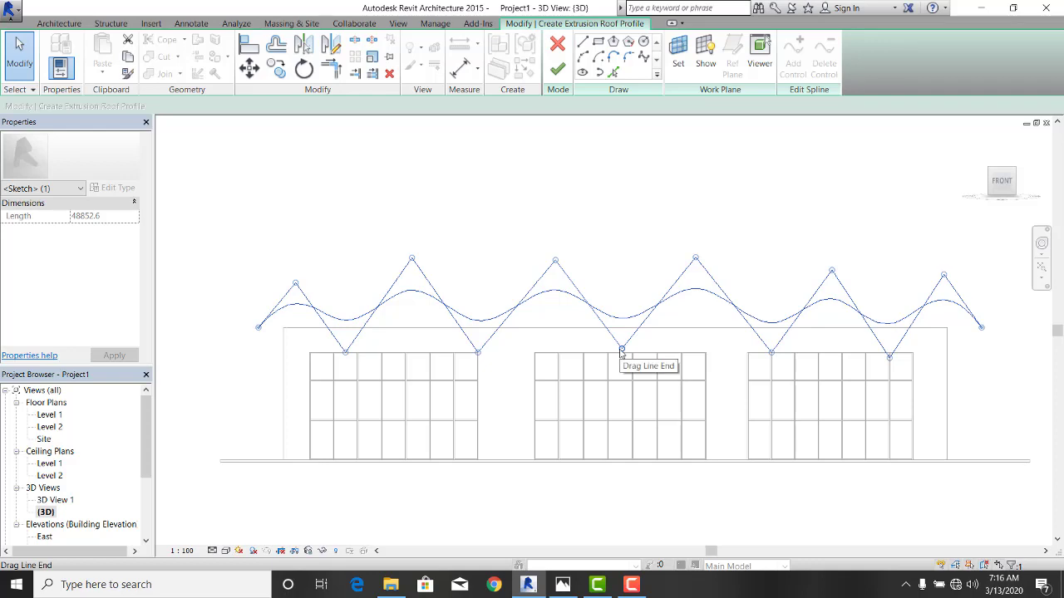
{"action": "left_click", "coordinate": [567, 161]}
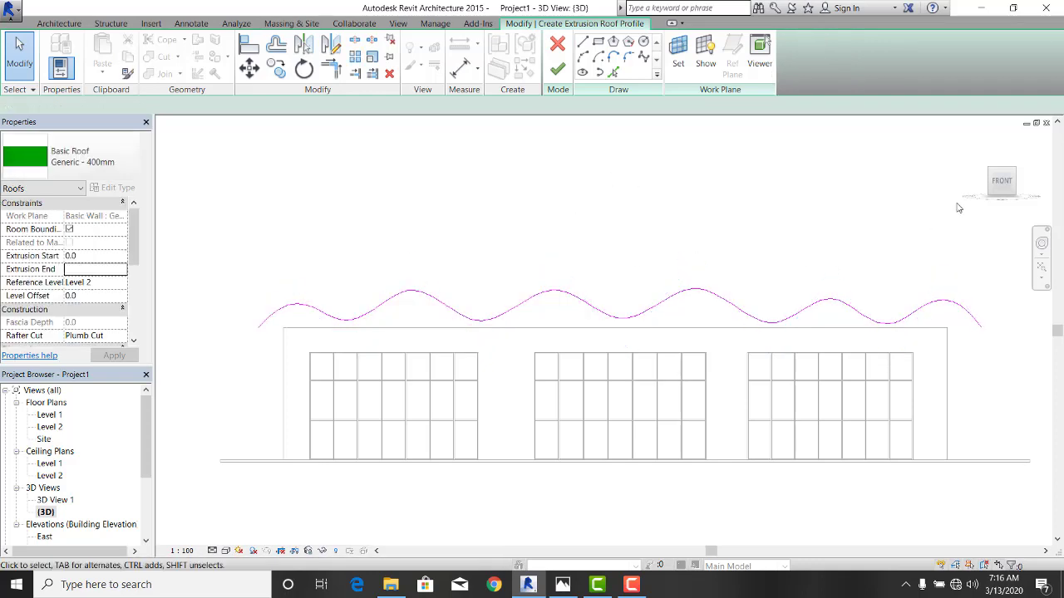
{"action": "left_click", "coordinate": [976, 139]}
Finish the sketch so the wavy roof extrudes across the building's depth to -12400.0.
{"action": "scroll", "coordinate": [660, 376], "scroll_direction": "up", "scroll_amount": 5}
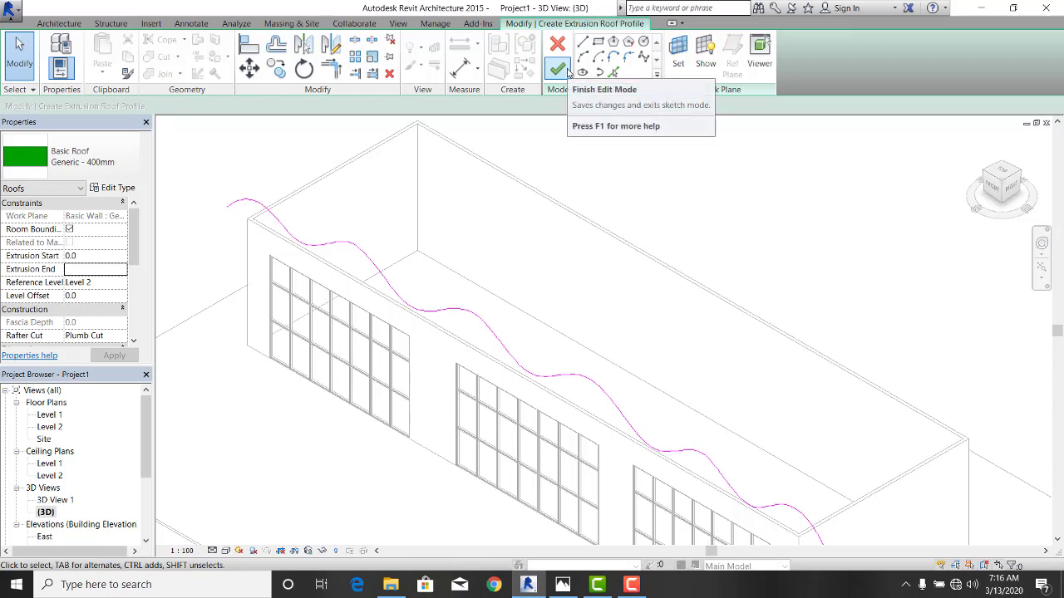
{"action": "left_click", "coordinate": [560, 76]}
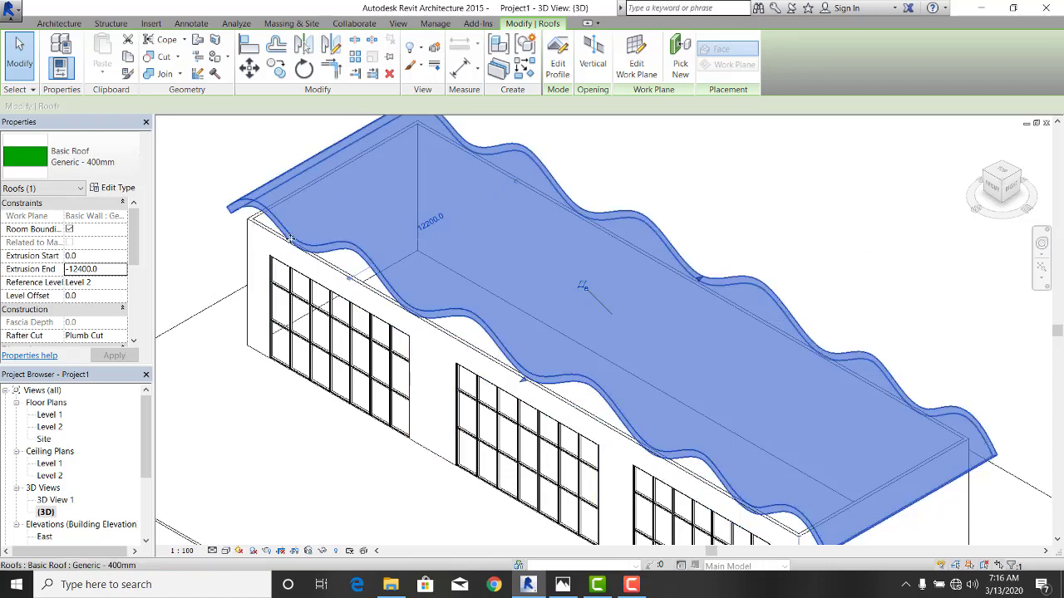
Switch to the Right view and zoom and pan to frame the roof above the walls.
{"action": "left_click", "coordinate": [1014, 193]}
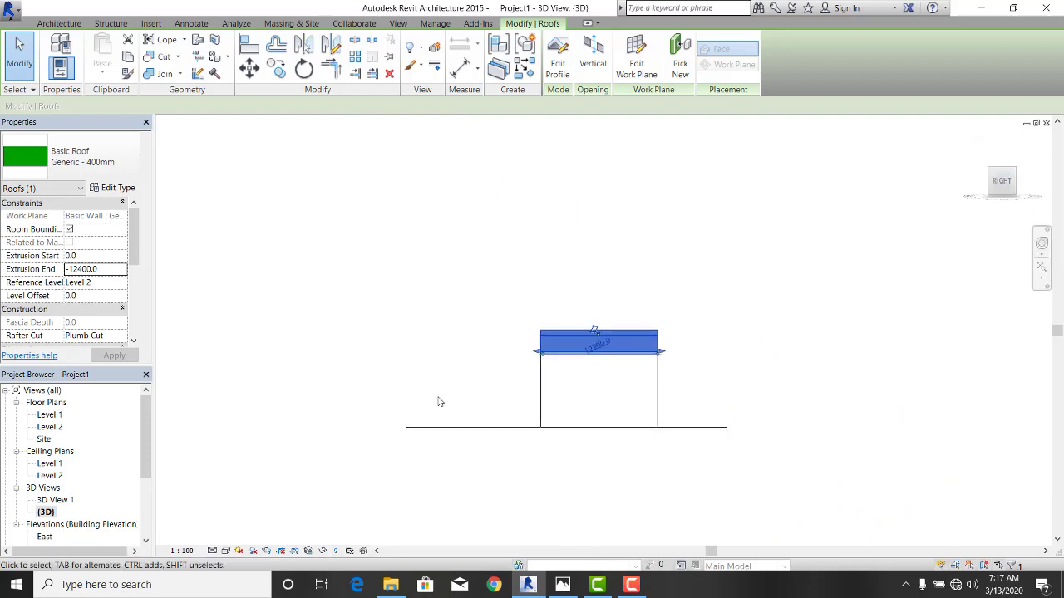
{"action": "scroll", "coordinate": [595, 321], "scroll_direction": "up", "scroll_amount": 3}
{"action": "scroll", "coordinate": [595, 320], "scroll_direction": "up", "scroll_amount": 2}
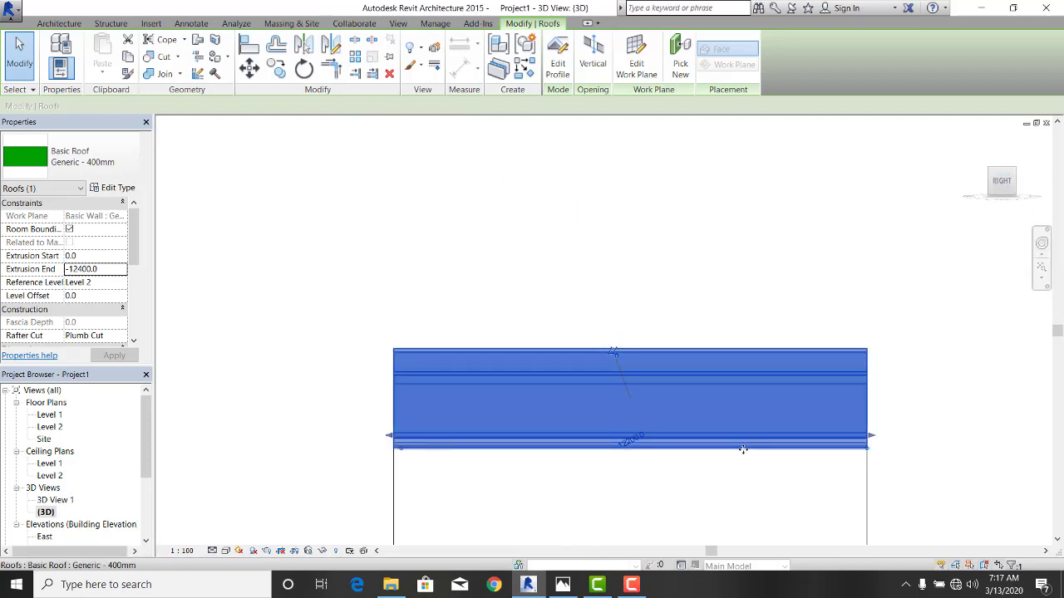
{"action": "scroll", "coordinate": [668, 416], "scroll_direction": "down", "scroll_amount": 2}
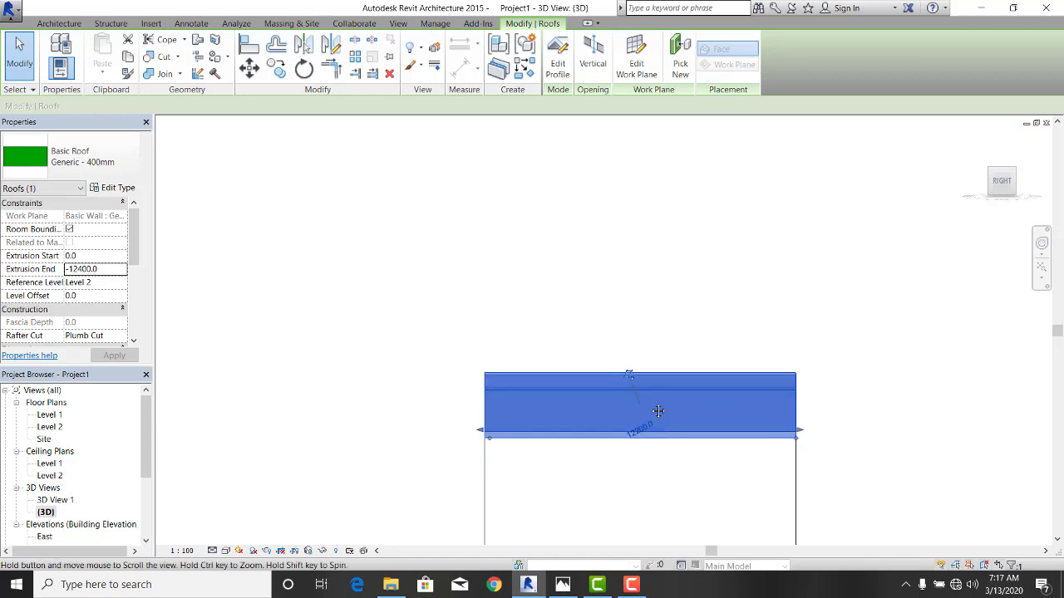
{"action": "middle_click_drag", "start_coordinate": [667, 417], "coordinate": [596, 316]}
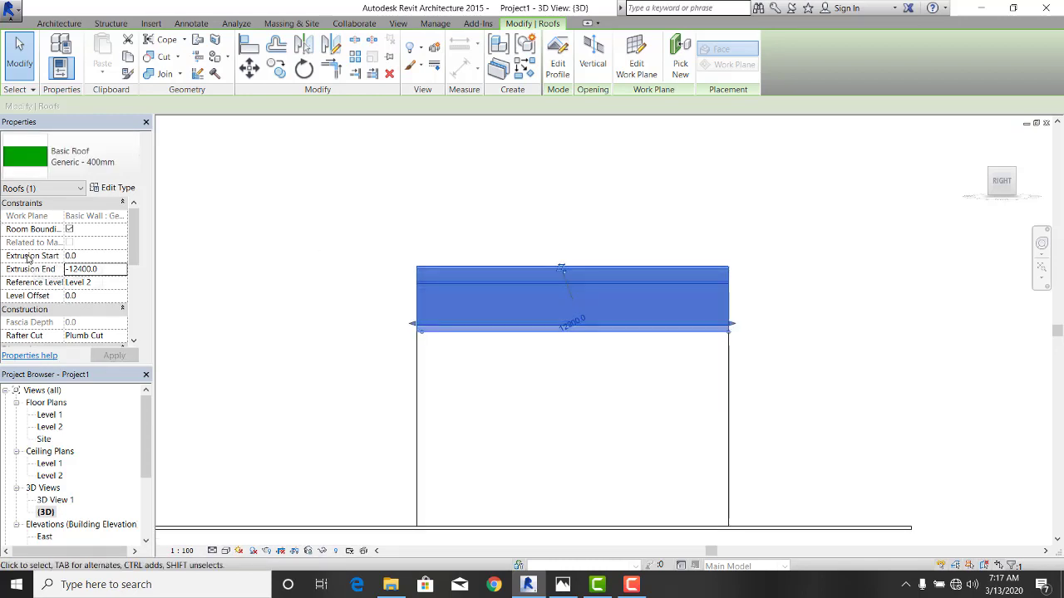
In the roof's Properties, set Extrusion Start to 600 and Extrusion End to -13000.
{"action": "left_click", "coordinate": [94, 257]}
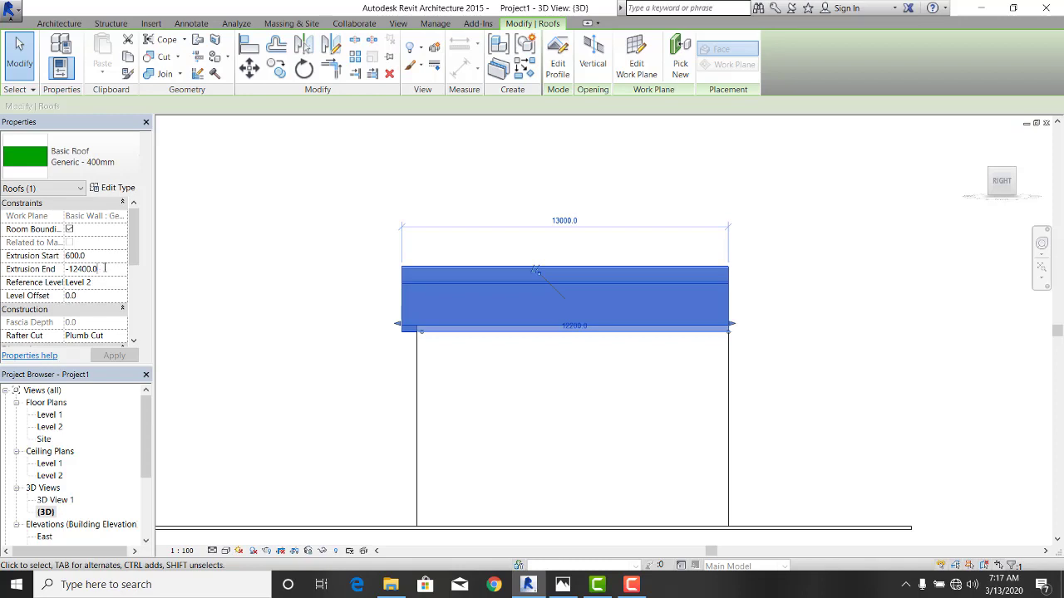
{"action": "key", "text": "BackSpace"}
{"action": "key", "text": "BackSpace"}
{"action": "key", "text": "BackSpace"}
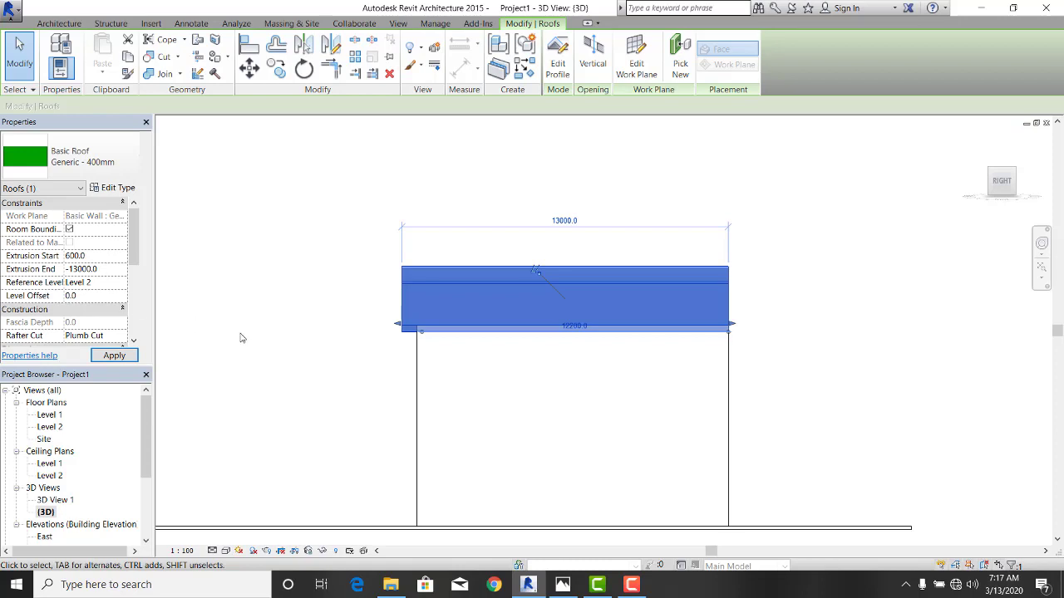
{"action": "key", "text": "Return"}
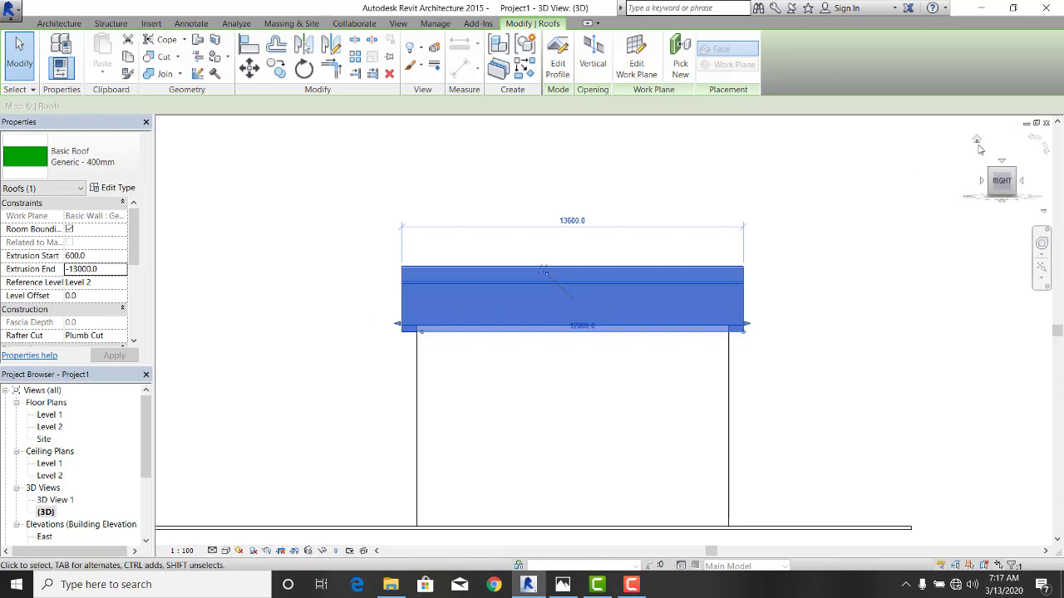
Return to the Home 3D view and change the wavy roof's type to Generic - 125mm.
{"action": "left_click", "coordinate": [975, 141]}
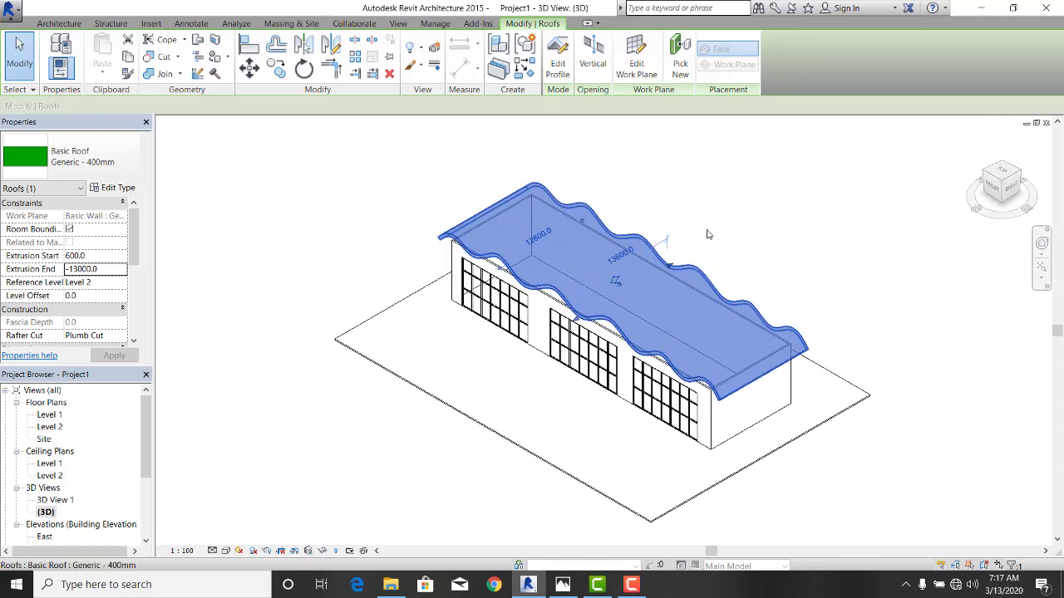
{"action": "key", "text": "Escape"}
{"action": "scroll", "coordinate": [445, 331], "scroll_direction": "up", "scroll_amount": 4}
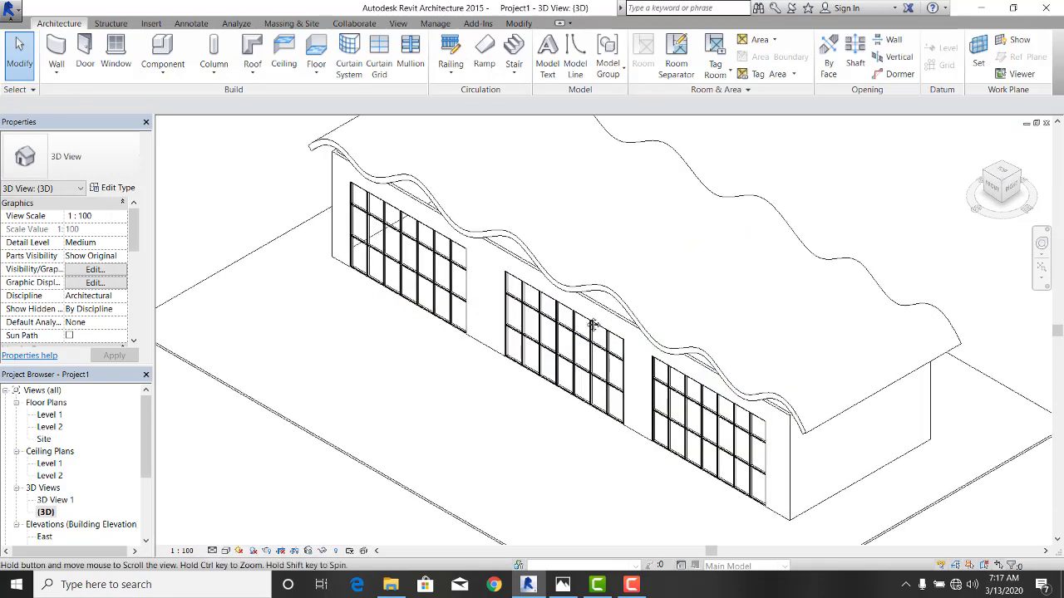
{"action": "left_click", "coordinate": [540, 328]}
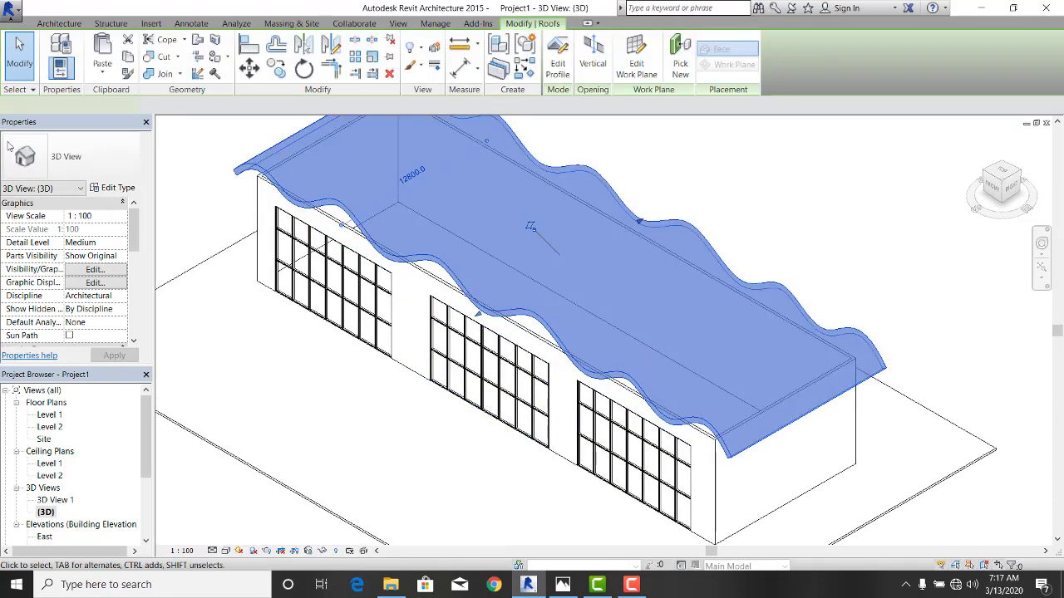
{"action": "left_click", "coordinate": [82, 166]}
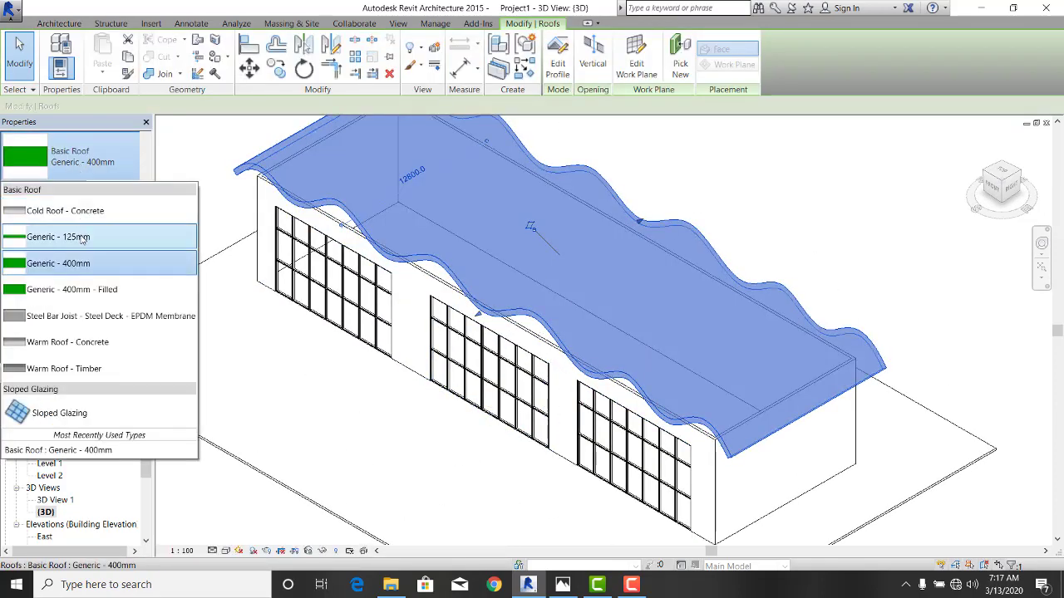
{"action": "left_click", "coordinate": [82, 238]}
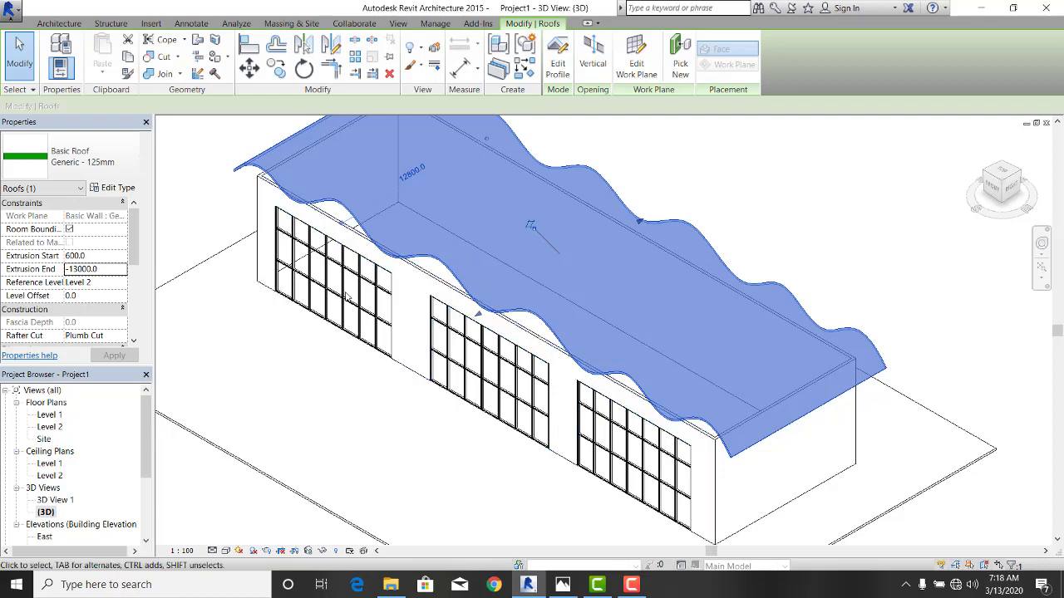
Switch the 3D View 1 perspective to Shaded visual style so the wavy roof shows green.
{"action": "double_click", "coordinate": [58, 500]}
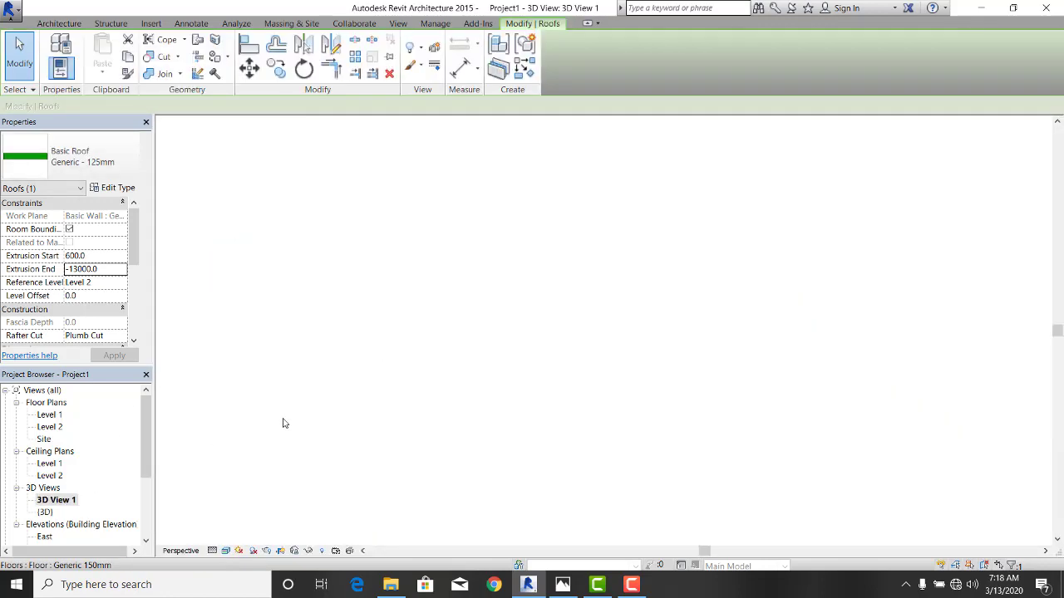
{"action": "left_click", "coordinate": [232, 272]}
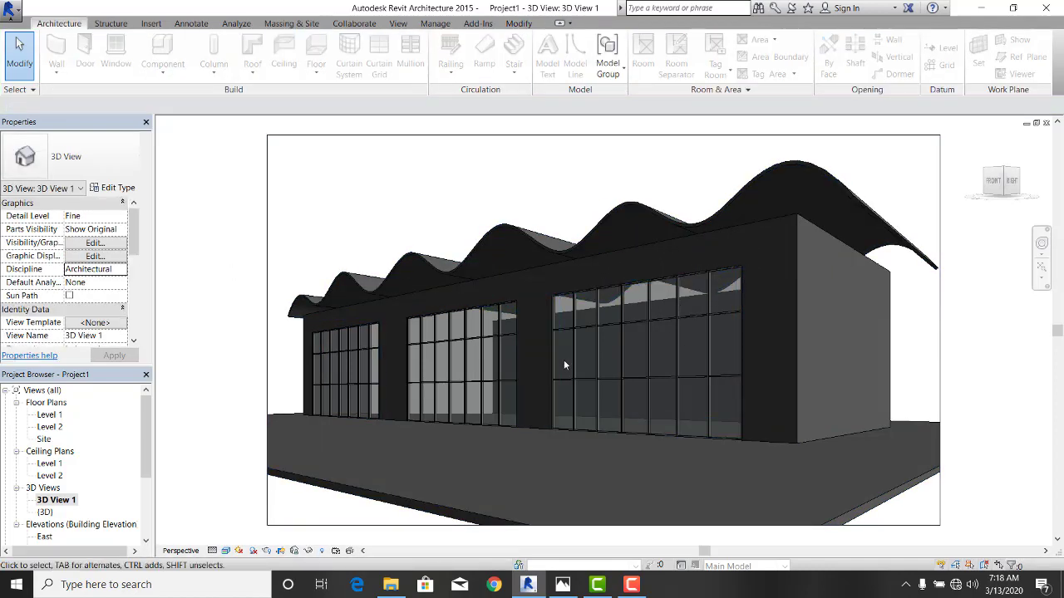
{"action": "left_click", "coordinate": [226, 551]}
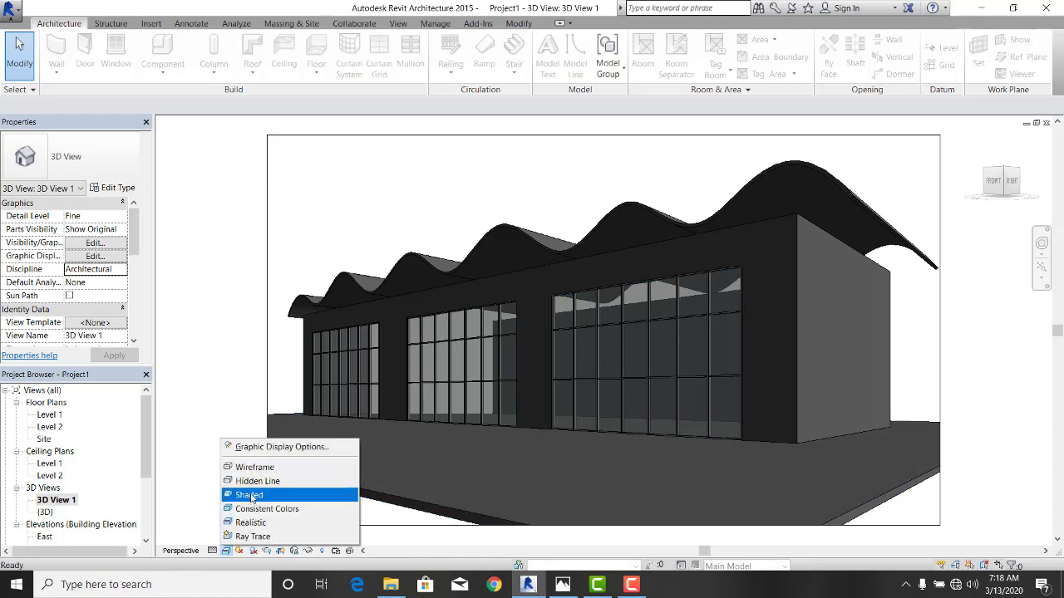
{"action": "left_click", "coordinate": [250, 496]}
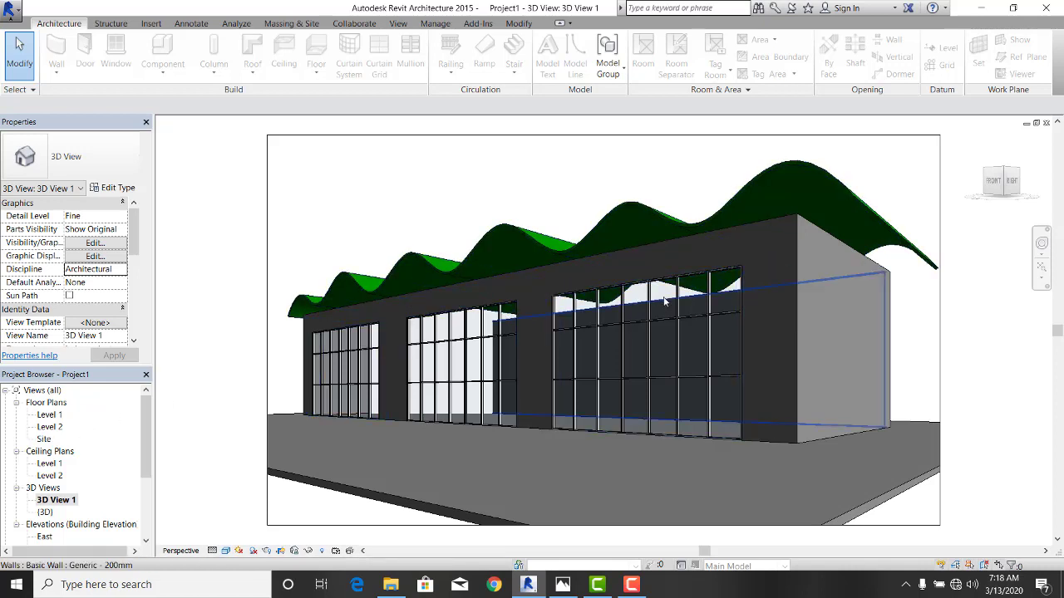
{"action": "left_click", "coordinate": [767, 225]}
{"action": "left_click", "coordinate": [463, 189]}
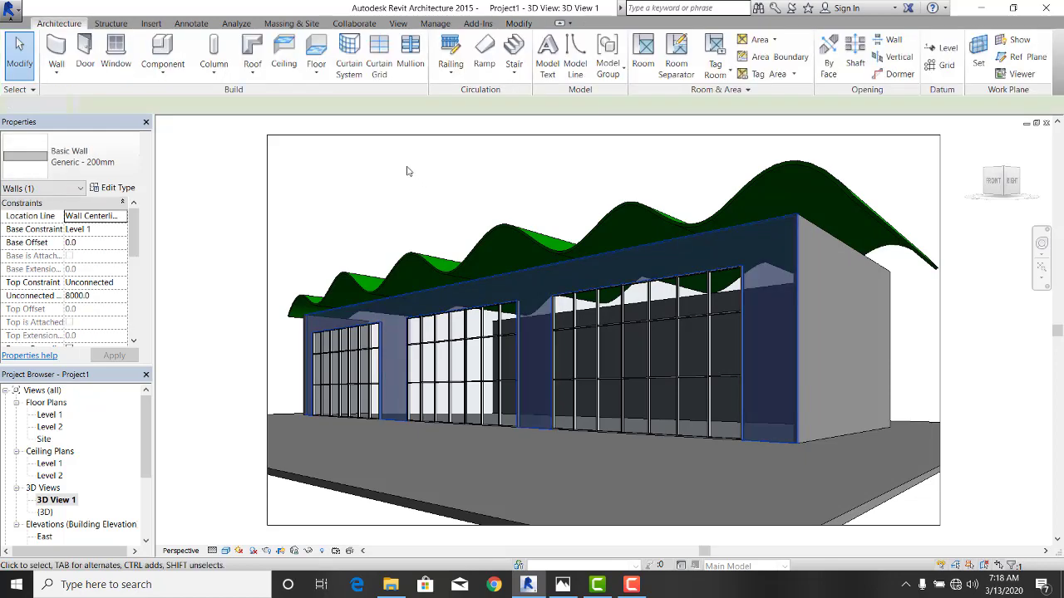
Set the default {3D} view to Fine detail and Shaded, then zoom toward the front wall.
{"action": "double_click", "coordinate": [46, 512]}
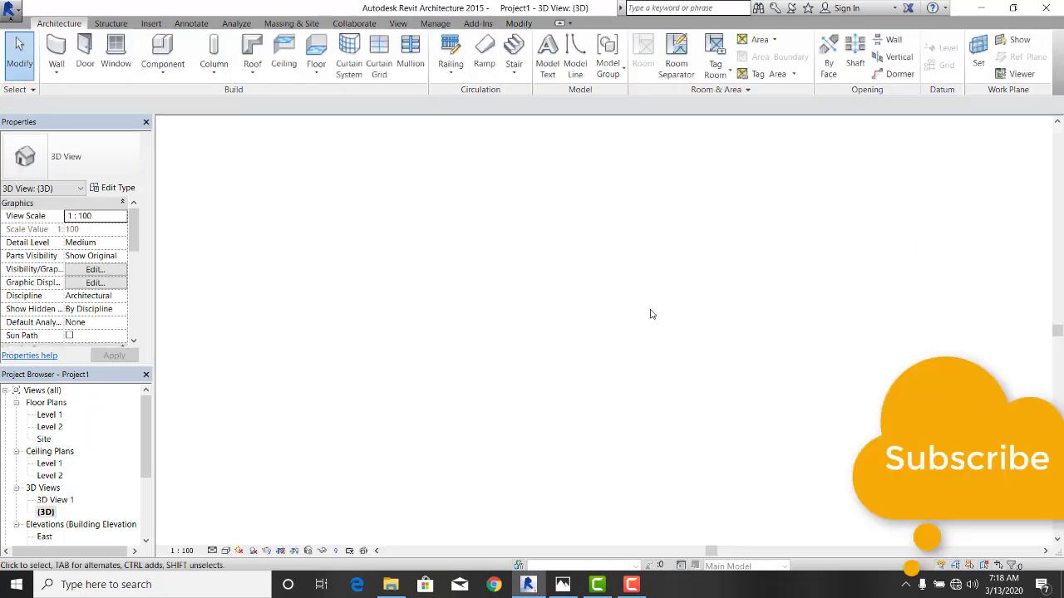
{"action": "scroll", "coordinate": [636, 324], "scroll_direction": "up", "scroll_amount": 2}
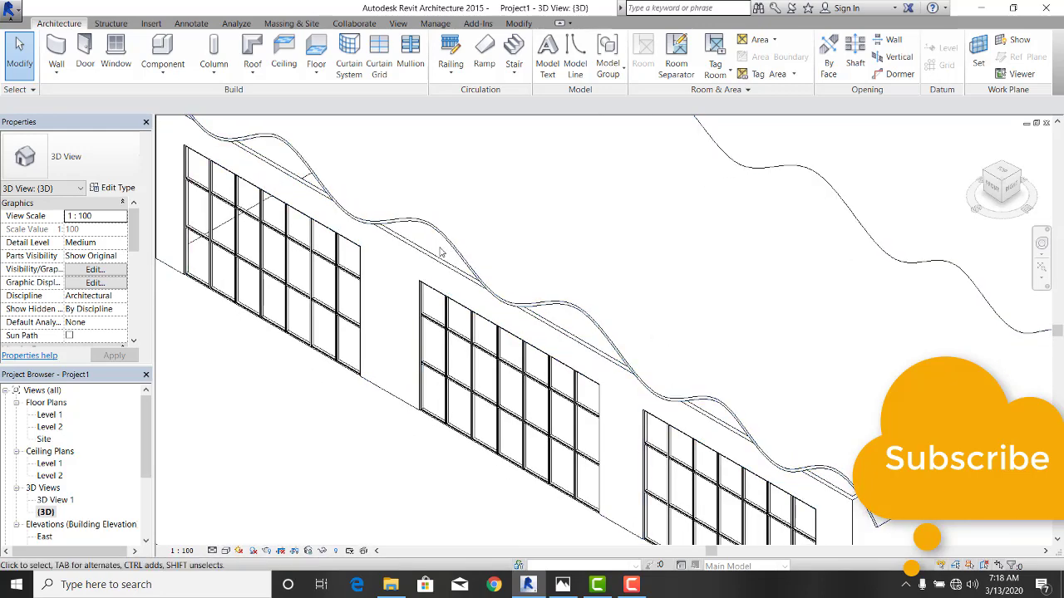
{"action": "left_click", "coordinate": [212, 550]}
{"action": "left_click", "coordinate": [233, 537]}
{"action": "left_click", "coordinate": [225, 551]}
{"action": "left_click", "coordinate": [268, 492]}
{"action": "scroll", "coordinate": [396, 347], "scroll_direction": "up", "scroll_amount": 3}
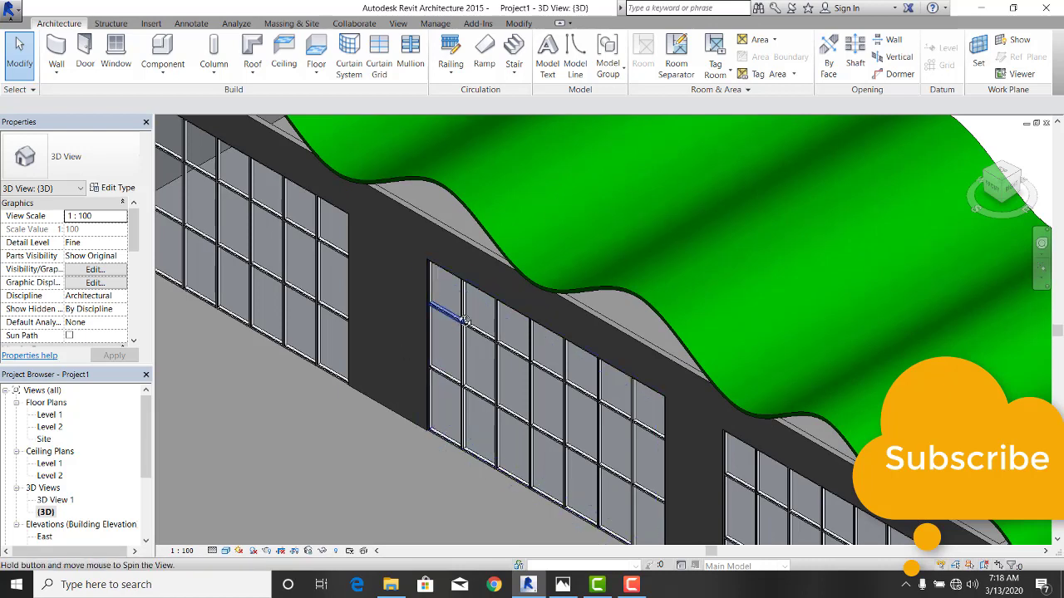
{"action": "middle_click_drag", "start_coordinate": [453, 312], "coordinate": [485, 291], "text": "shift"}
{"action": "scroll", "coordinate": [472, 291], "scroll_direction": "up", "scroll_amount": 3}
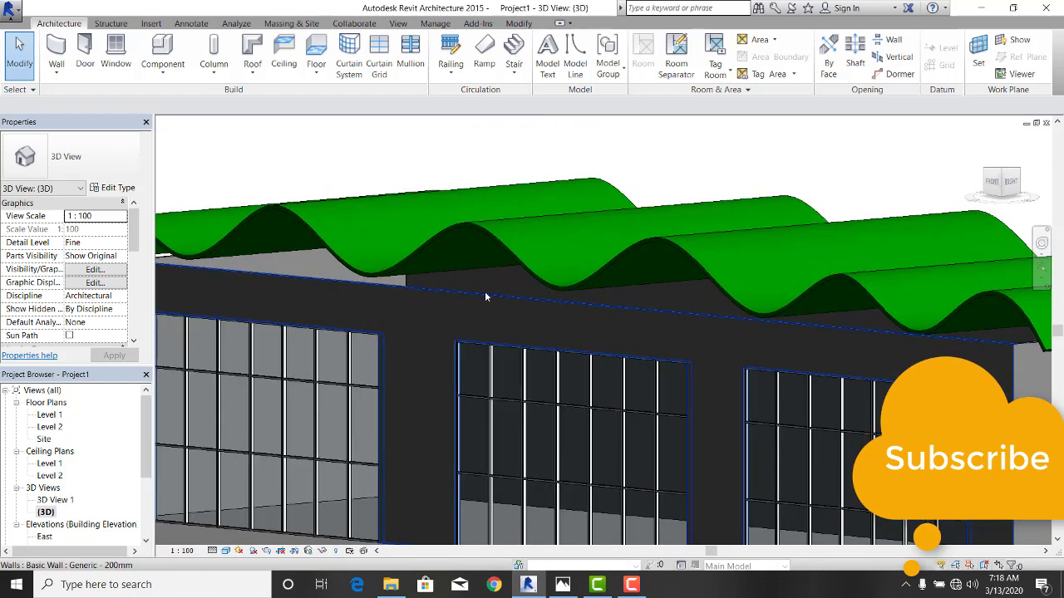
Use Attach Top/Base to attach the front wall's top to the wavy roof.
{"action": "left_click", "coordinate": [486, 294]}
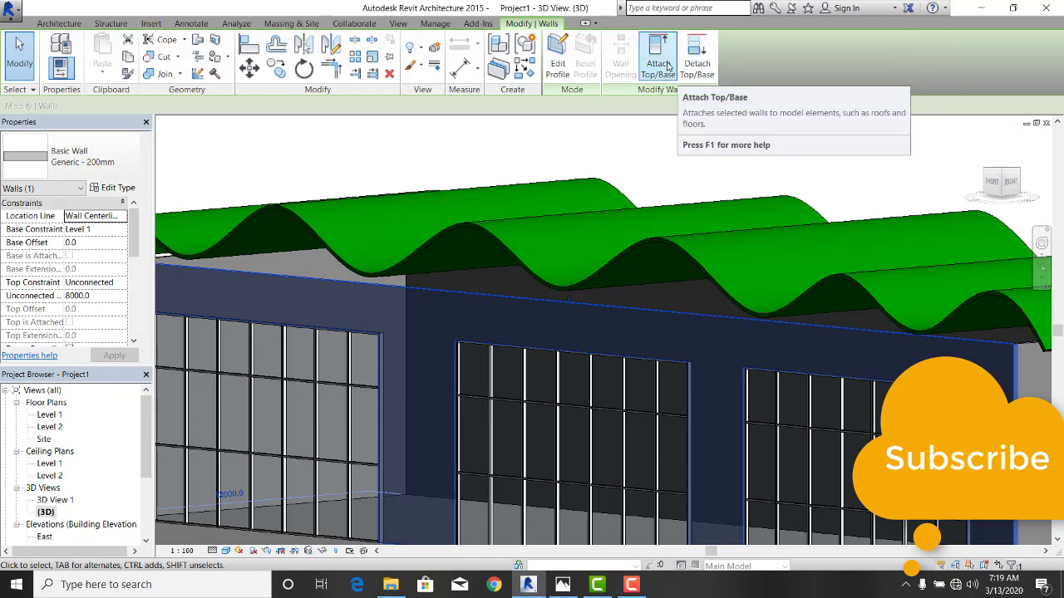
{"action": "left_click", "coordinate": [667, 65]}
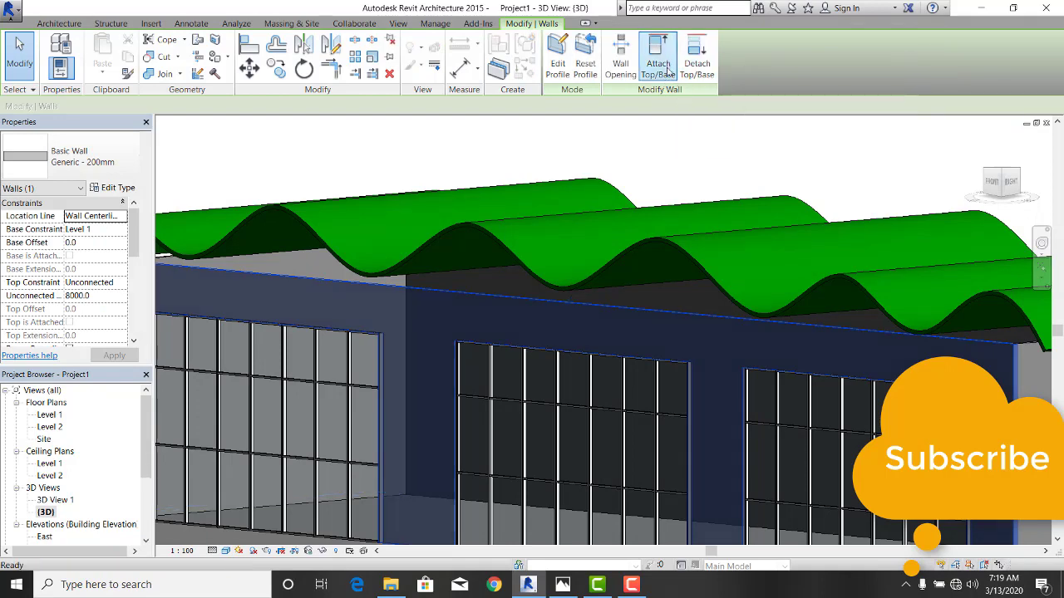
{"action": "left_click", "coordinate": [485, 229]}
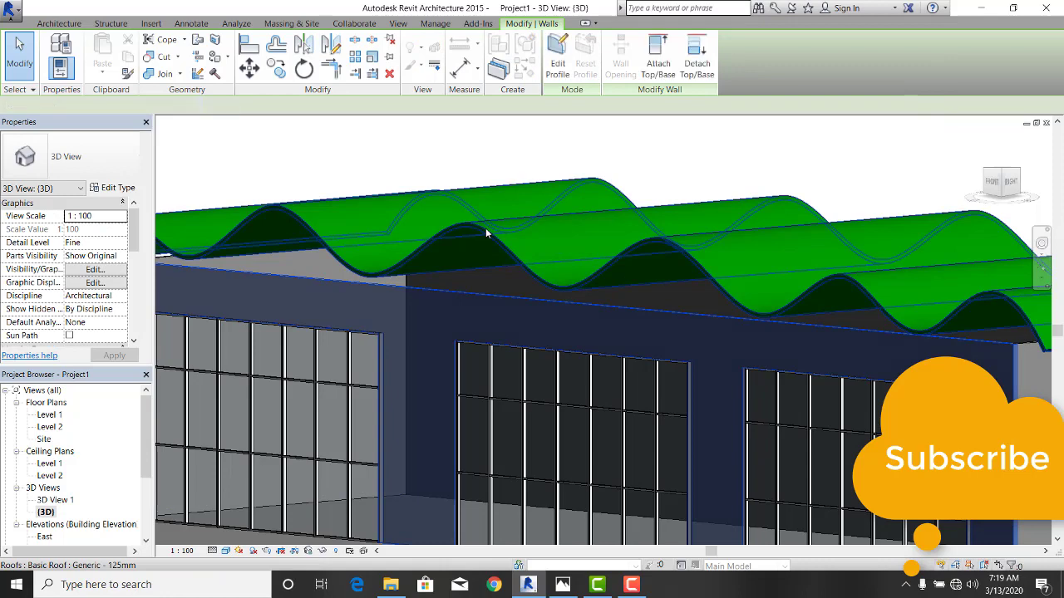
{"action": "left_click", "coordinate": [505, 138]}
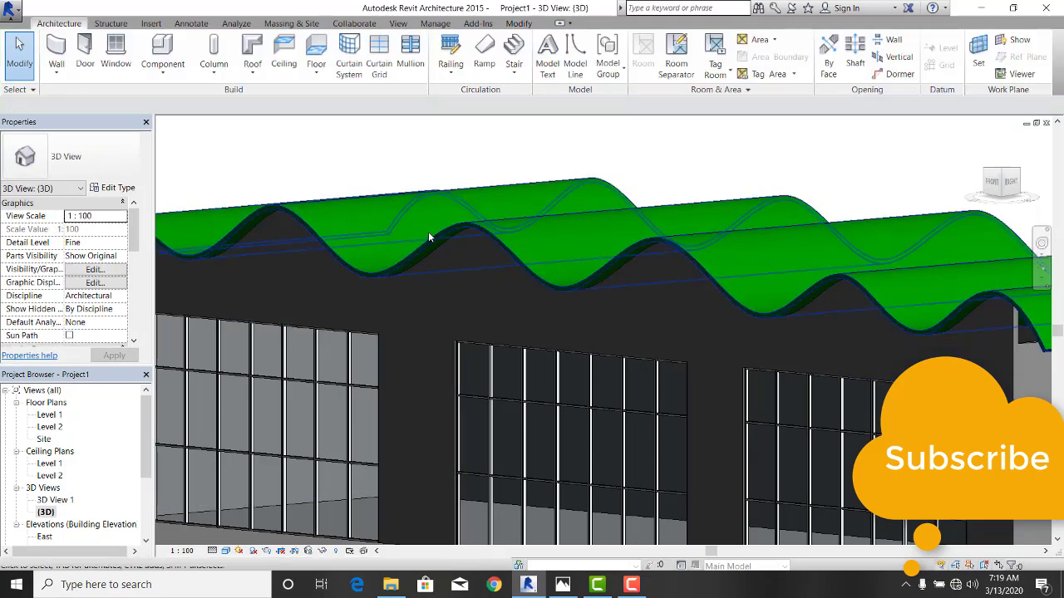
{"action": "scroll", "coordinate": [428, 231], "scroll_direction": "down", "scroll_amount": 3}
{"action": "scroll", "coordinate": [367, 254], "scroll_direction": "up", "scroll_amount": 2}
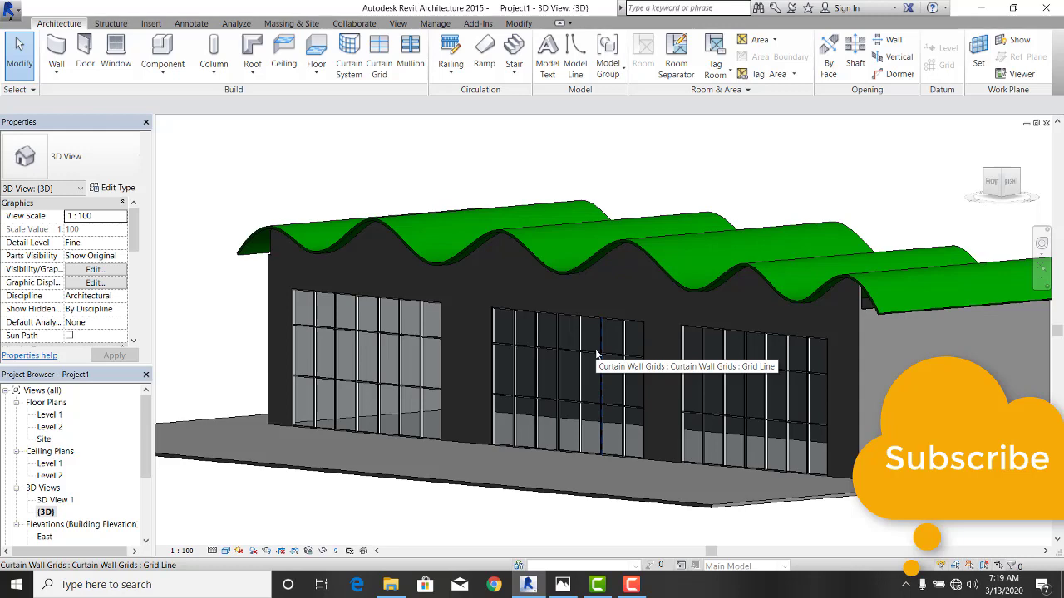
Attach the long side wall's top to the wavy roof.
{"action": "middle_click_drag", "start_coordinate": [595, 355], "coordinate": [402, 371], "text": "shift"}
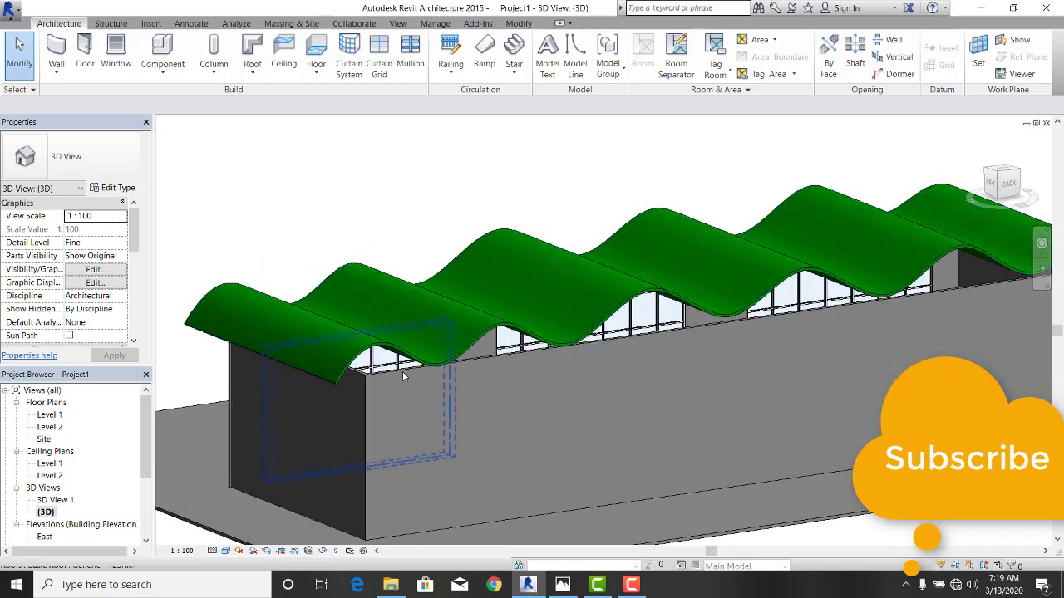
{"action": "left_click", "coordinate": [401, 374]}
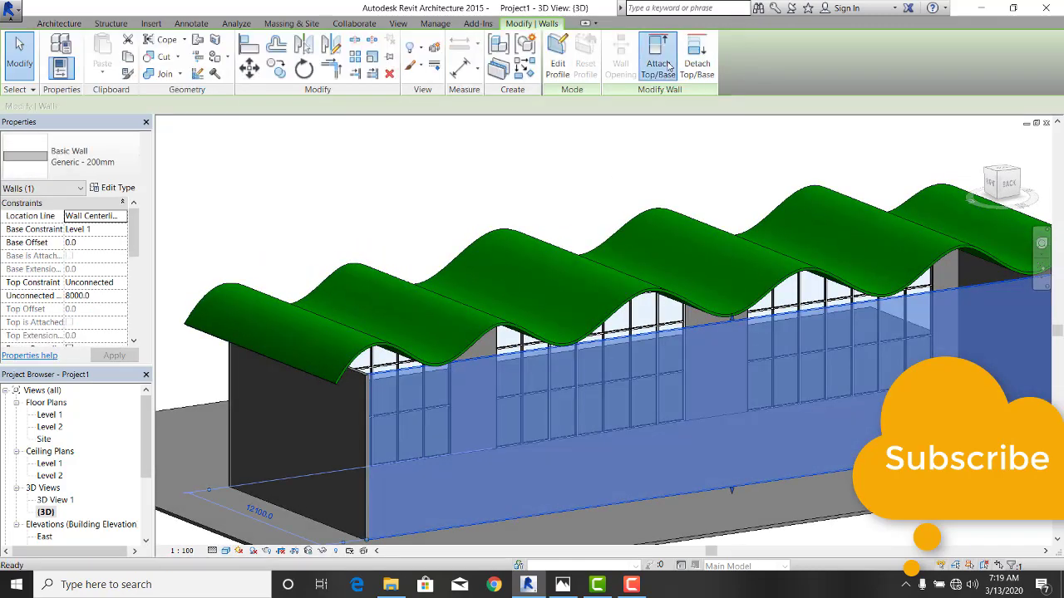
{"action": "left_click", "coordinate": [657, 58]}
{"action": "left_click", "coordinate": [520, 337]}
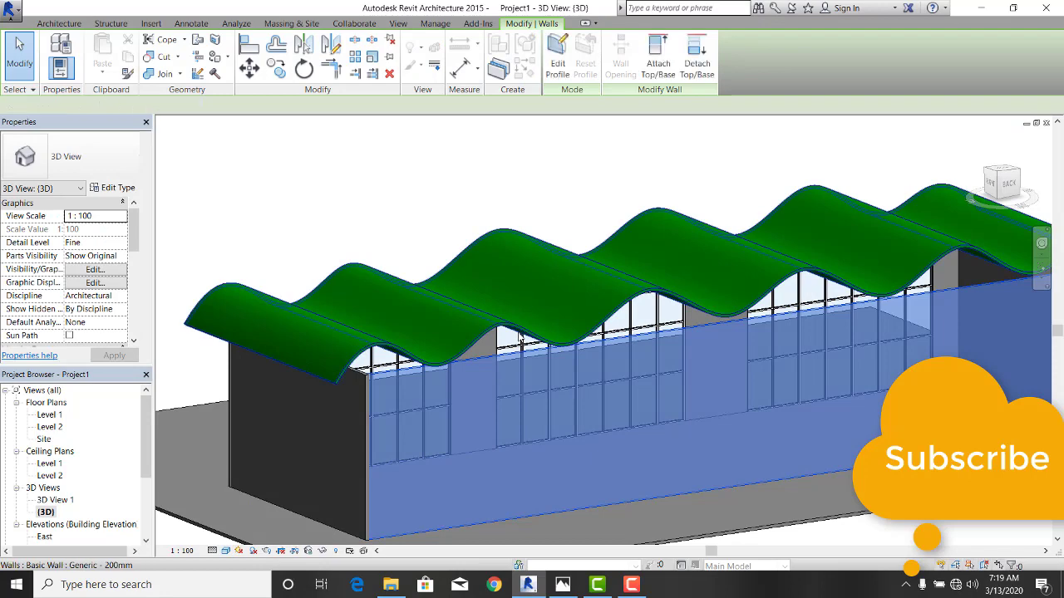
{"action": "key", "text": "Escape"}
{"action": "key", "text": "Escape"}
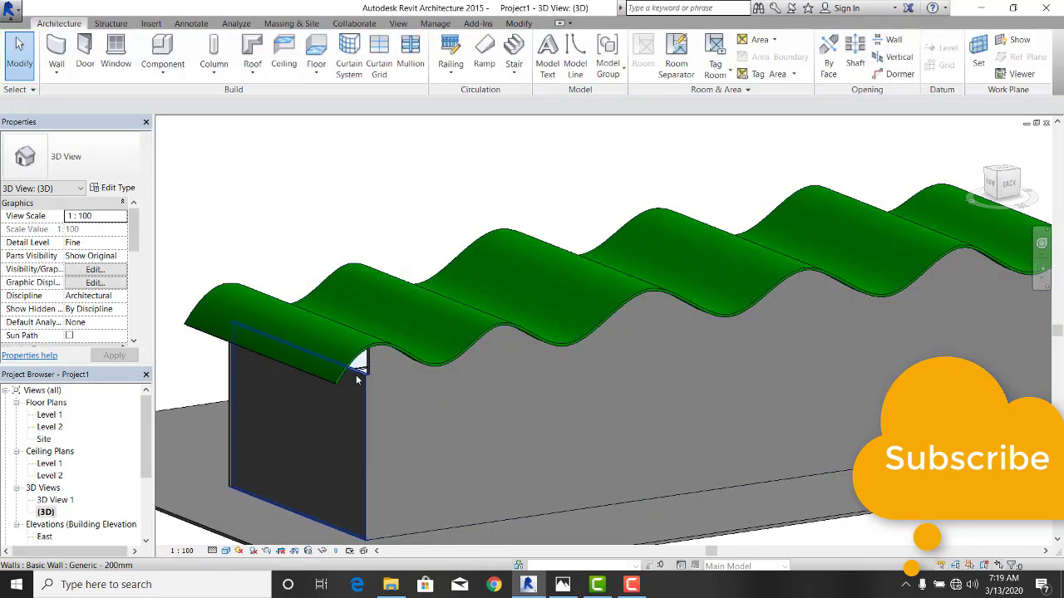
Attach the tops of both end walls to the wavy roof.
{"action": "left_click", "coordinate": [357, 380]}
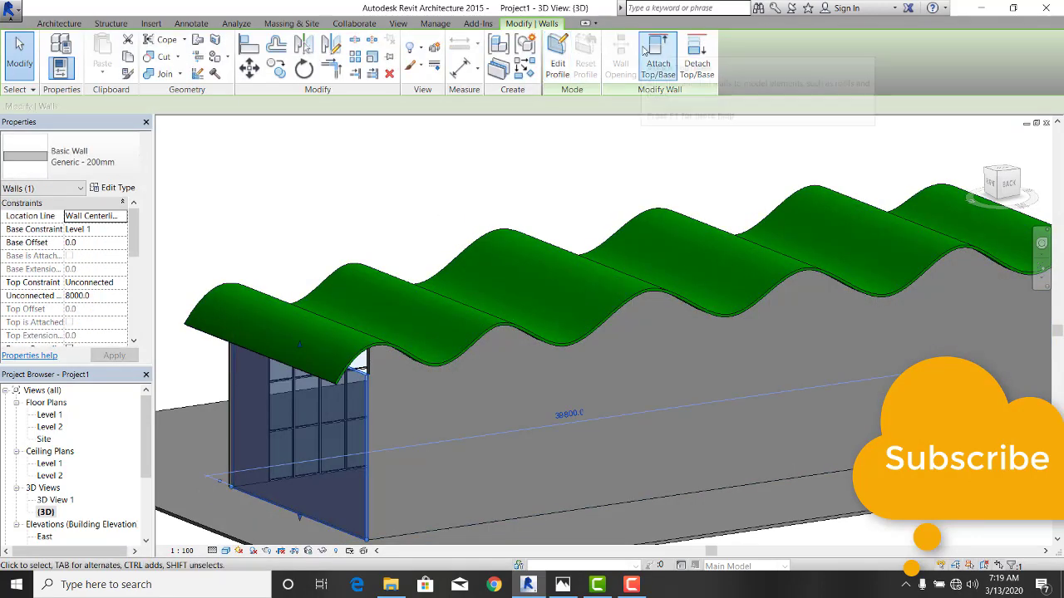
{"action": "left_click", "coordinate": [657, 58]}
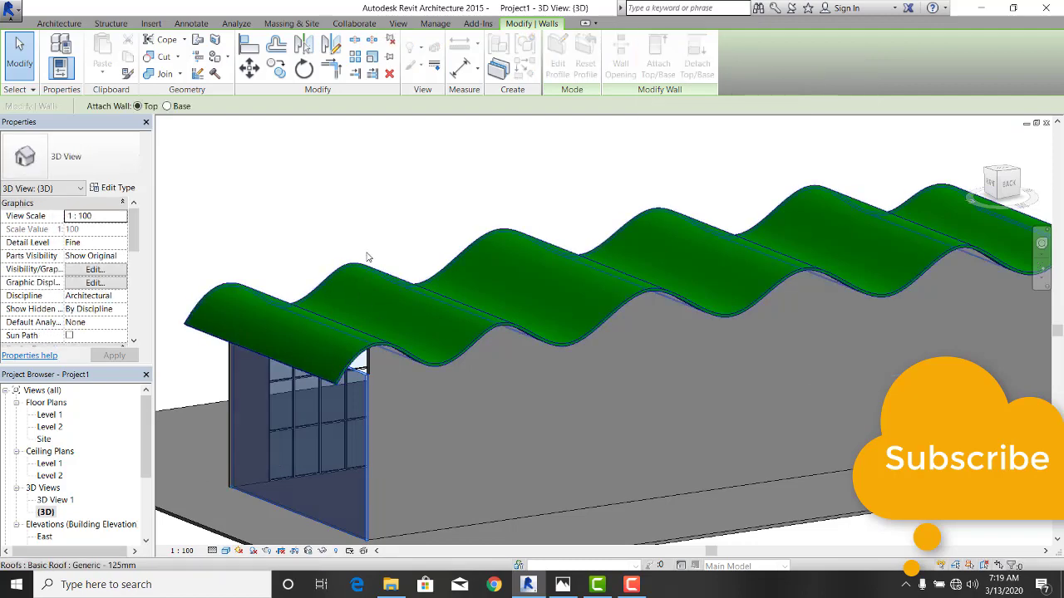
{"action": "left_click", "coordinate": [364, 207]}
{"action": "middle_click_drag", "start_coordinate": [387, 207], "coordinate": [265, 223], "text": "shift"}
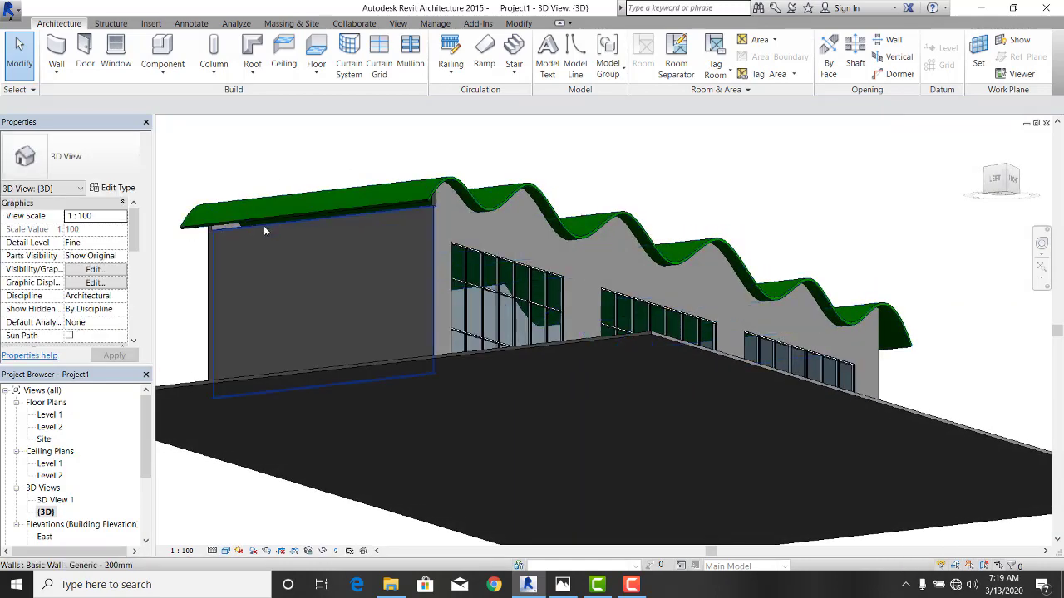
{"action": "left_click", "coordinate": [263, 226]}
{"action": "left_click", "coordinate": [658, 57]}
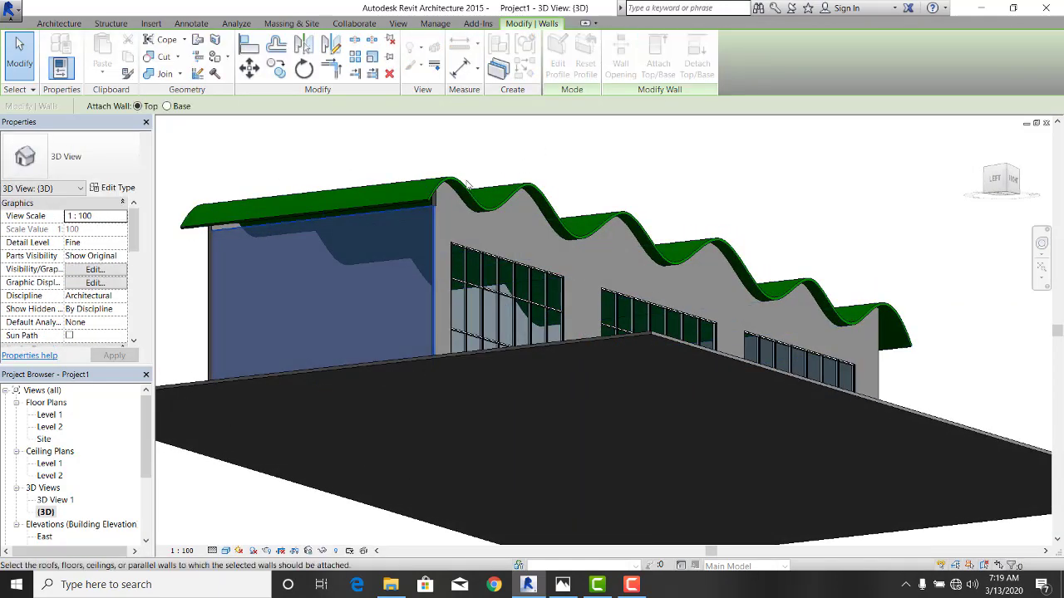
{"action": "left_click", "coordinate": [519, 161]}
{"action": "left_click", "coordinate": [724, 180]}
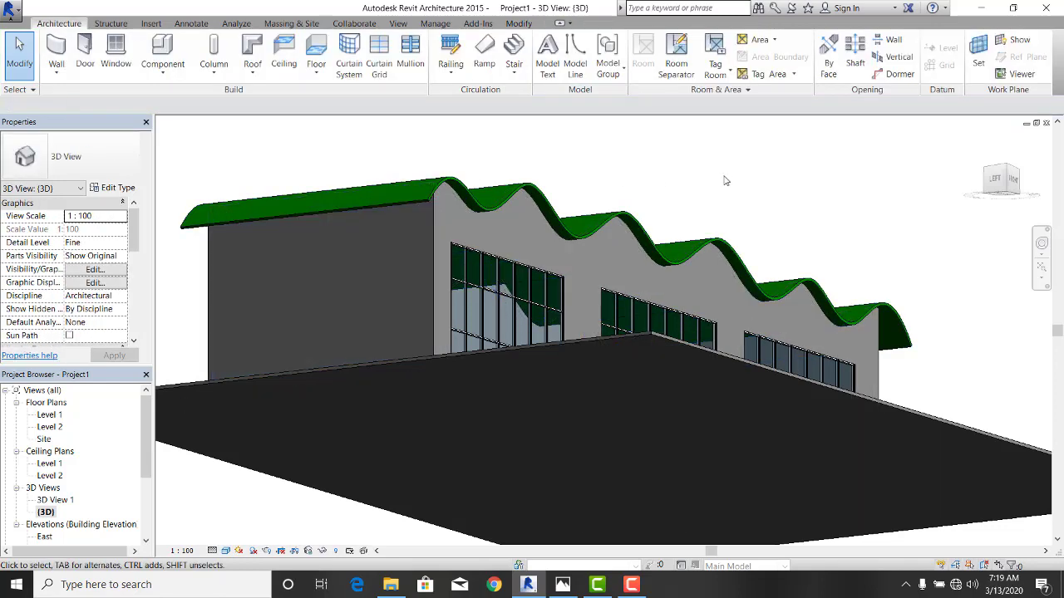
Open 3D View 1 from the Project Browser to view the finished building in perspective.
{"action": "double_click", "coordinate": [65, 502]}
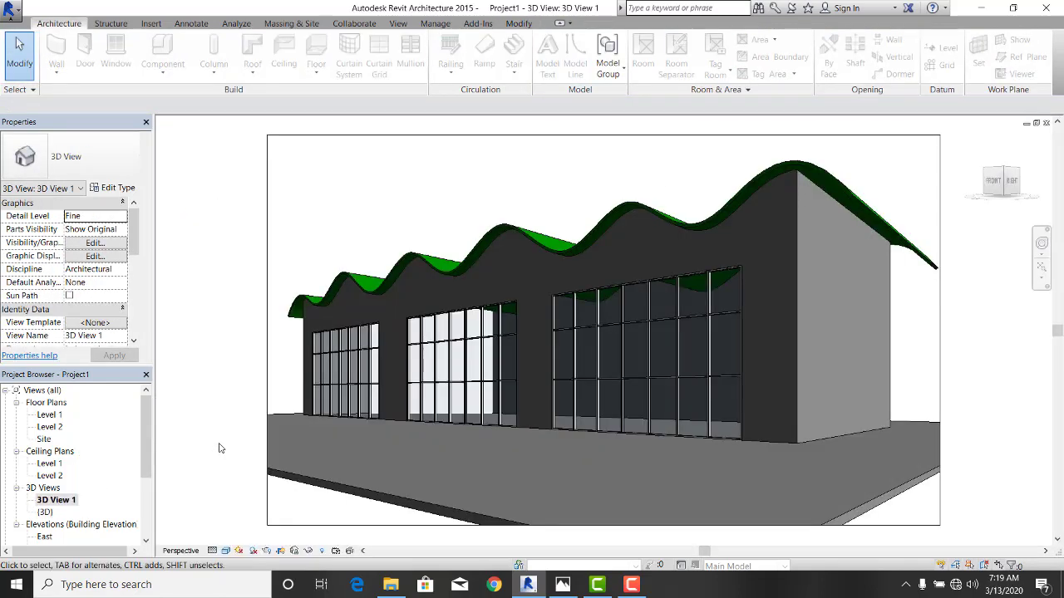